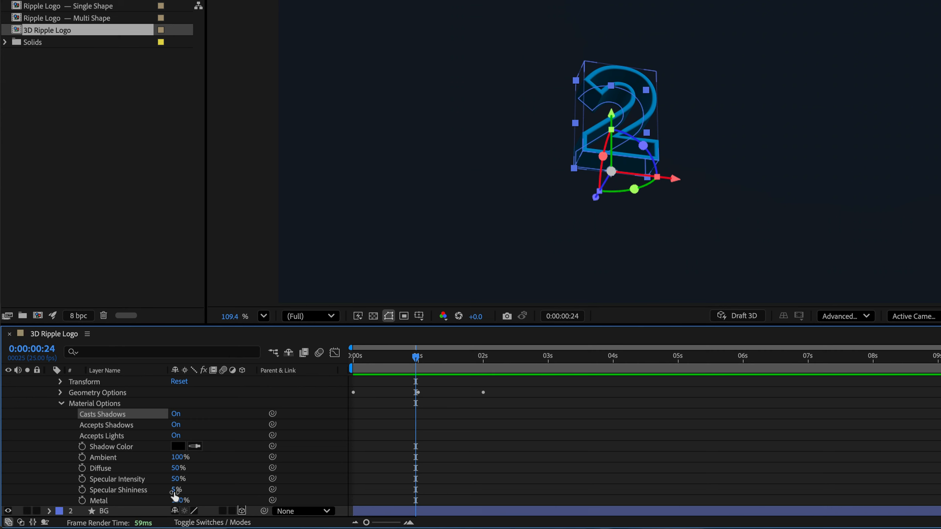
Set the Control layer's Specular Shininess to 66% and preview the animation from the start
{"action": "left_click", "coordinate": [175, 491]}
{"action": "type", "text": "66"}
{"action": "key", "text": "Return"}
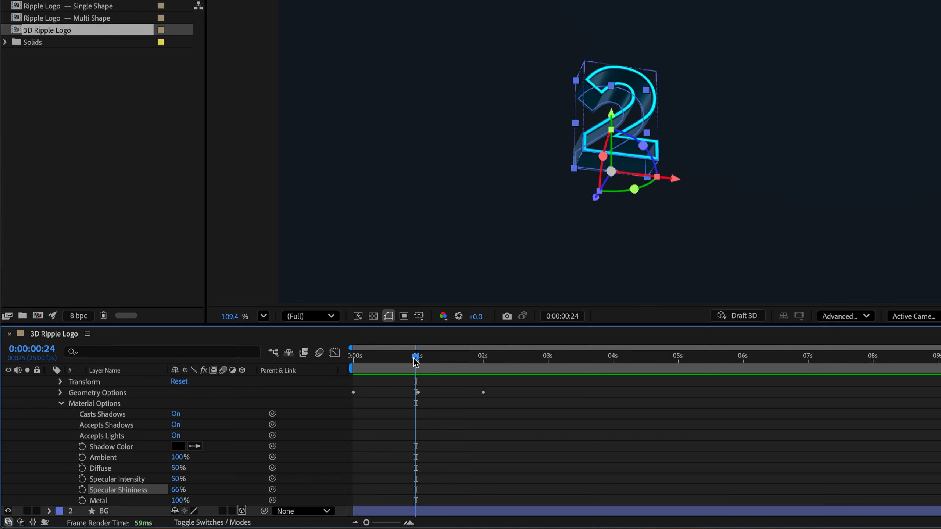
{"action": "left_click_drag", "start_coordinate": [415, 358], "coordinate": [374, 357]}
{"action": "key", "text": "space"}
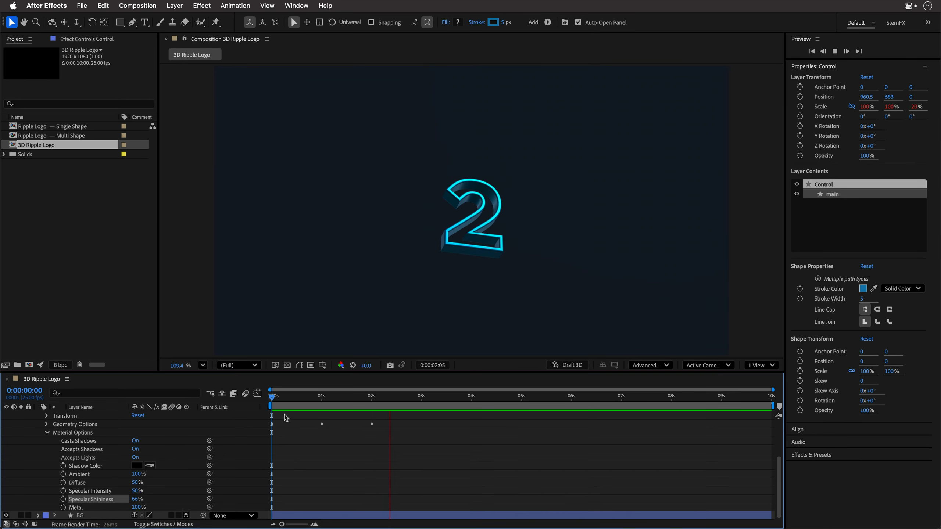
{"action": "key", "text": "space"}
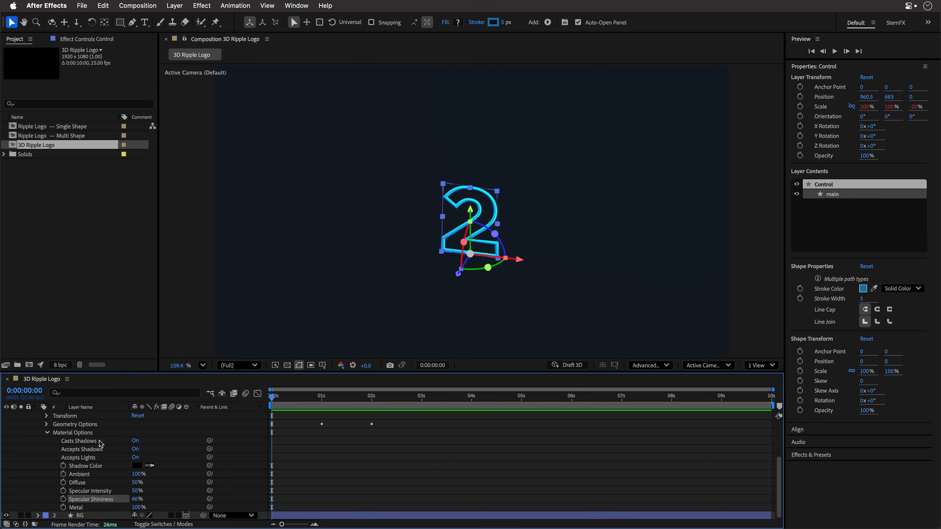
Collapse the Control layer's properties and reset the default camera
{"action": "left_click", "coordinate": [47, 433]}
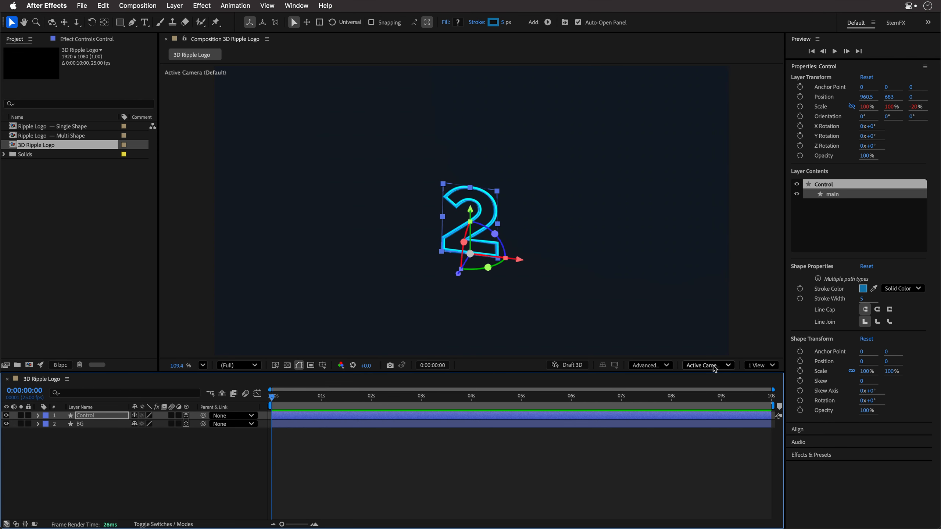
{"action": "left_click", "coordinate": [714, 367]}
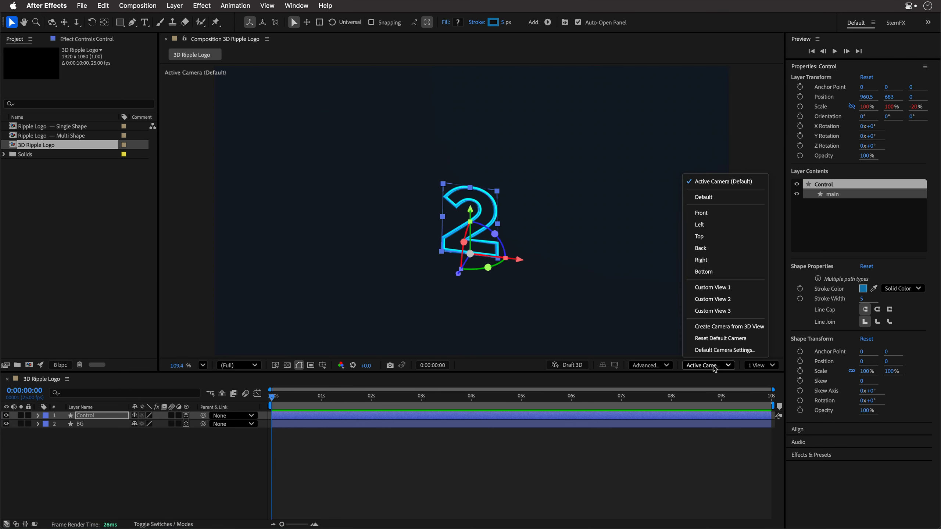
{"action": "left_click", "coordinate": [720, 338]}
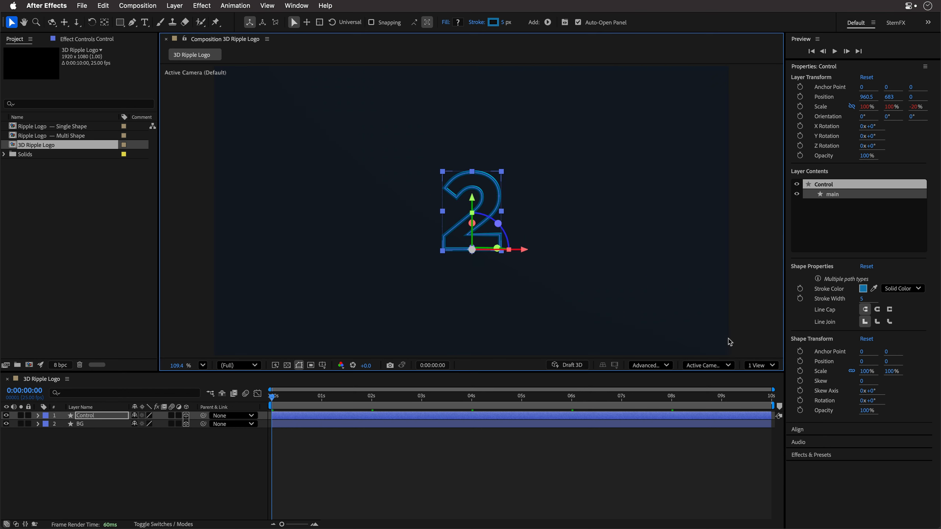
Add a two-node camera to the composition with the 35mm preset, leaving all layers deselected beforehand
{"action": "left_click", "coordinate": [159, 472]}
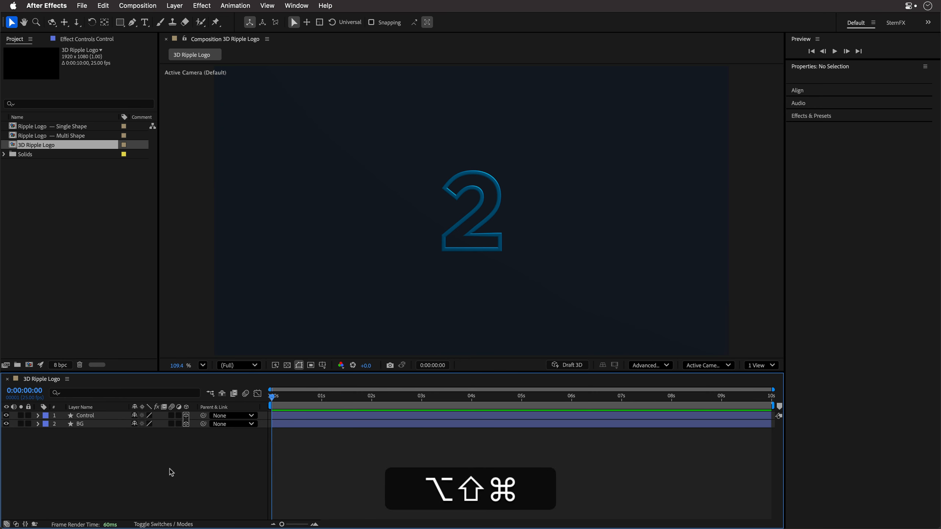
{"action": "key", "text": "alt+shift+super+c"}
{"action": "left_click", "coordinate": [515, 196]}
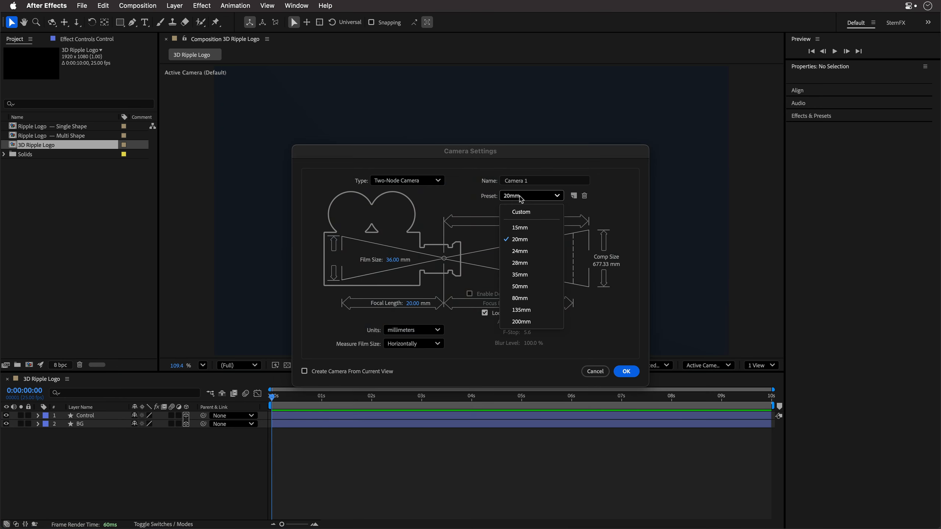
{"action": "left_click", "coordinate": [520, 274]}
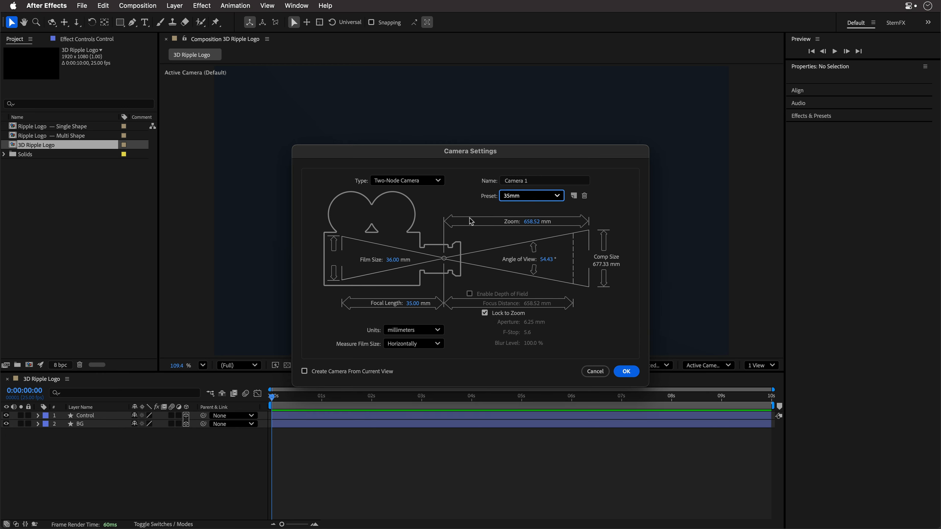
{"action": "left_click", "coordinate": [625, 372]}
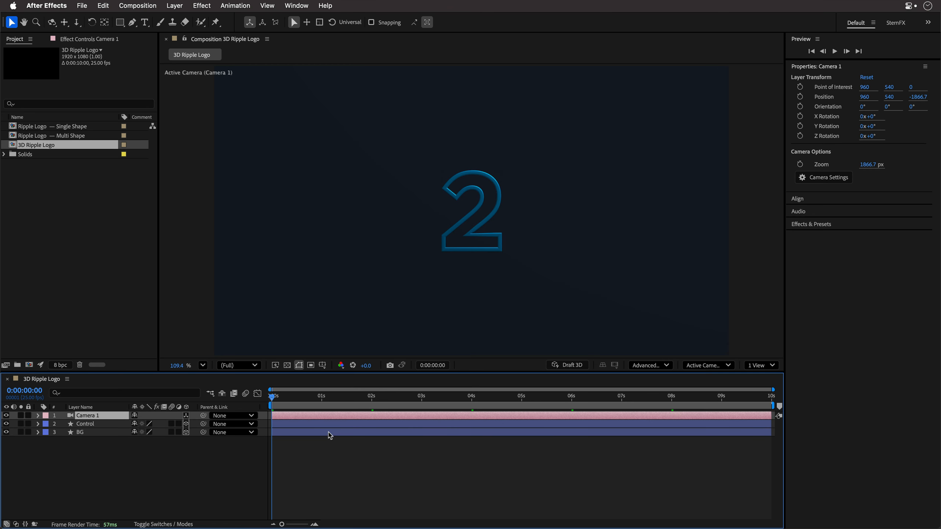
Create an orbit null for Camera 1
{"action": "right_click", "coordinate": [88, 418]}
{"action": "mouse_move", "coordinate": [110, 449]}
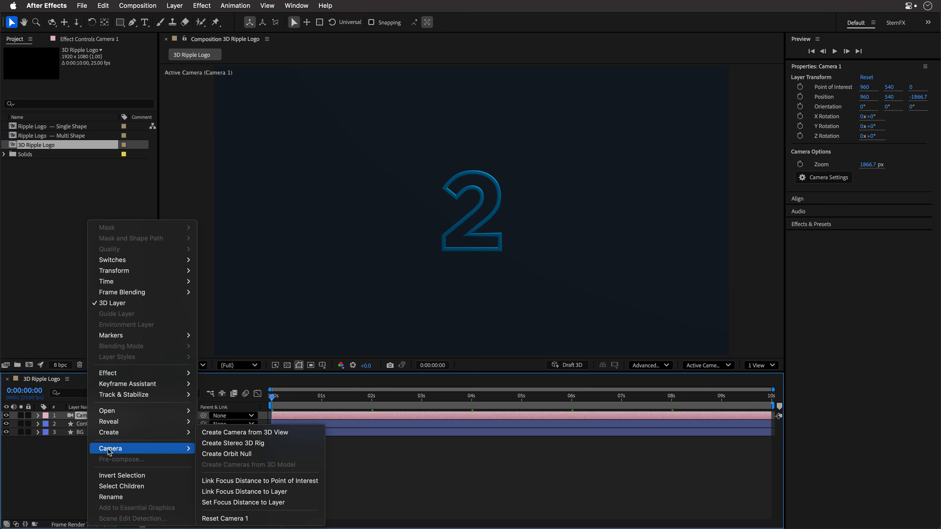
{"action": "left_click", "coordinate": [229, 454]}
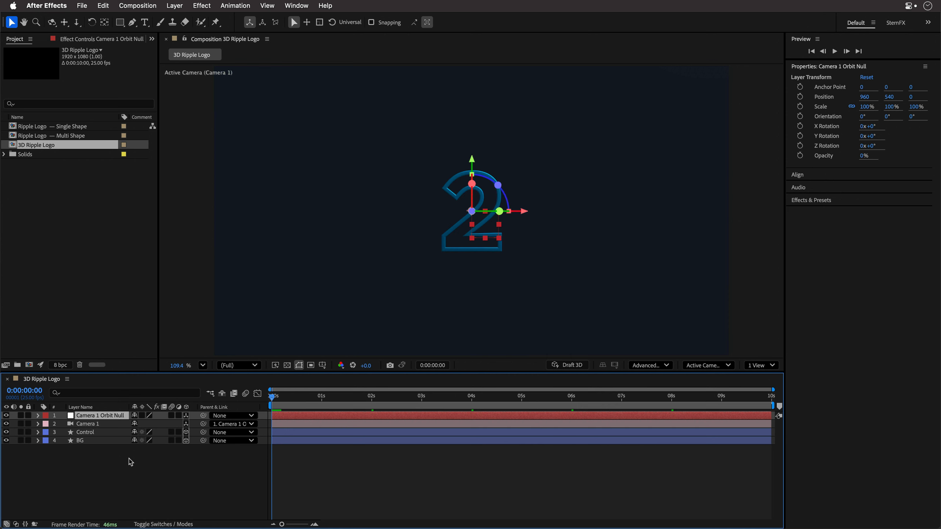
Set the orbit null's X Rotation to 30° and its Y Rotation to 20°
{"action": "key", "text": "r"}
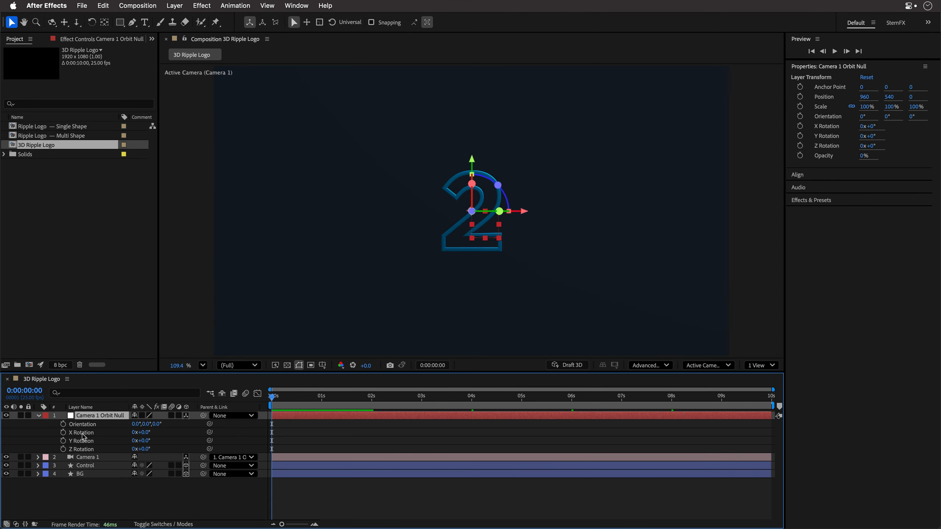
{"action": "left_click", "coordinate": [147, 433]}
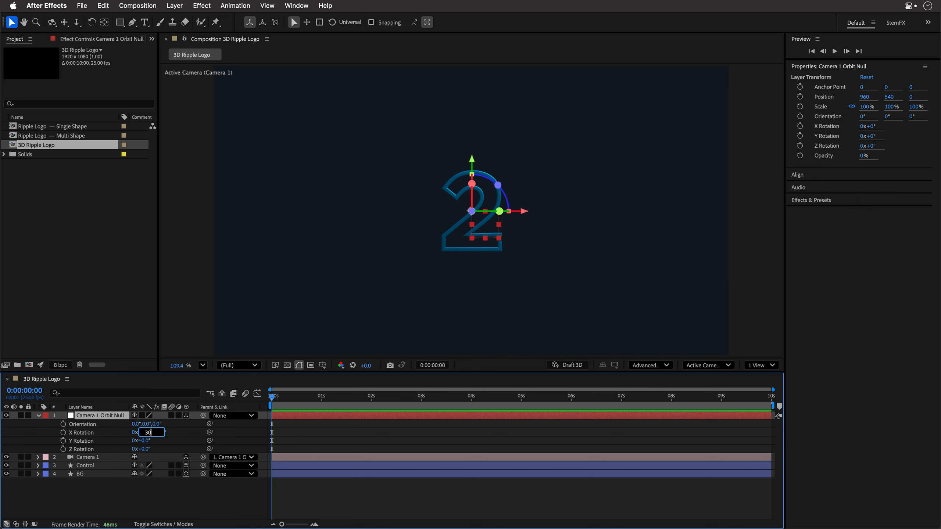
{"action": "type", "text": "30"}
{"action": "key", "text": "Return"}
{"action": "left_click", "coordinate": [147, 442]}
{"action": "key", "text": "Return"}
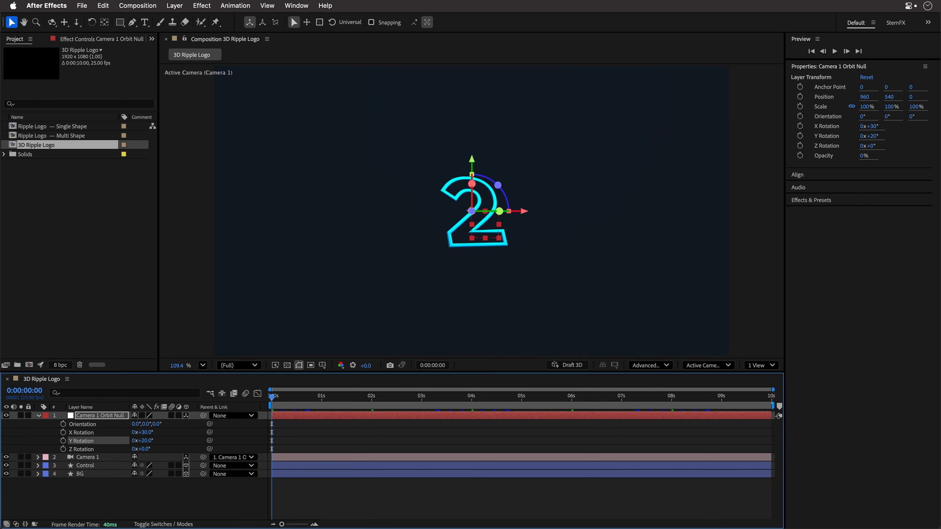
Keyframe the orbit null's Y Rotation at the first frame and set it to -20° at 0:00:09:24
{"action": "left_click", "coordinate": [63, 441]}
{"action": "left_click", "coordinate": [771, 403]}
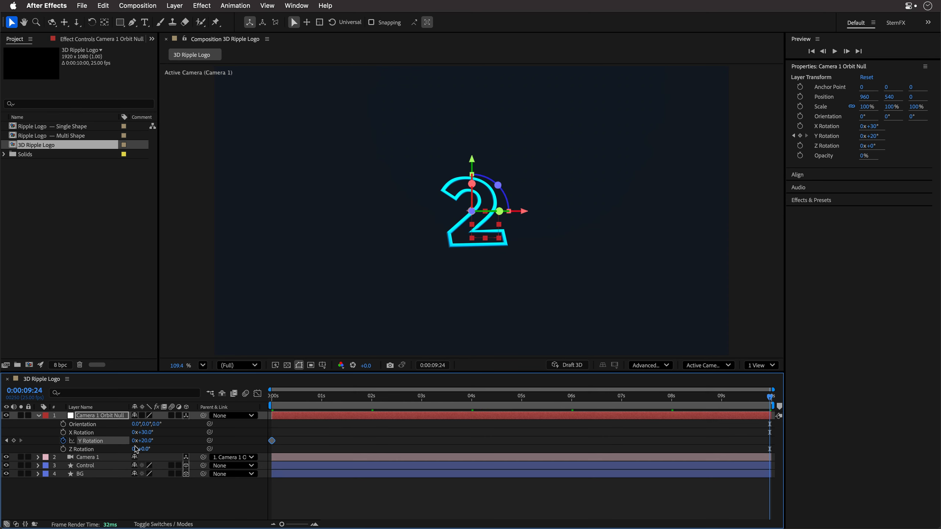
{"action": "left_click", "coordinate": [147, 441]}
{"action": "type", "text": "-20"}
{"action": "key", "text": "Return"}
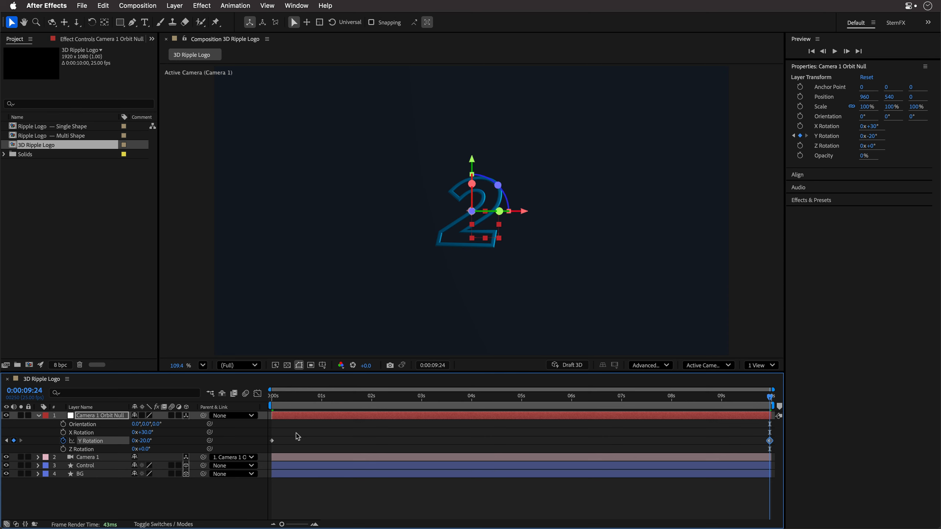
Return to the first frame and scale the orbit null to 60% on all axes
{"action": "left_click_drag", "start_coordinate": [273, 399], "coordinate": [237, 422]}
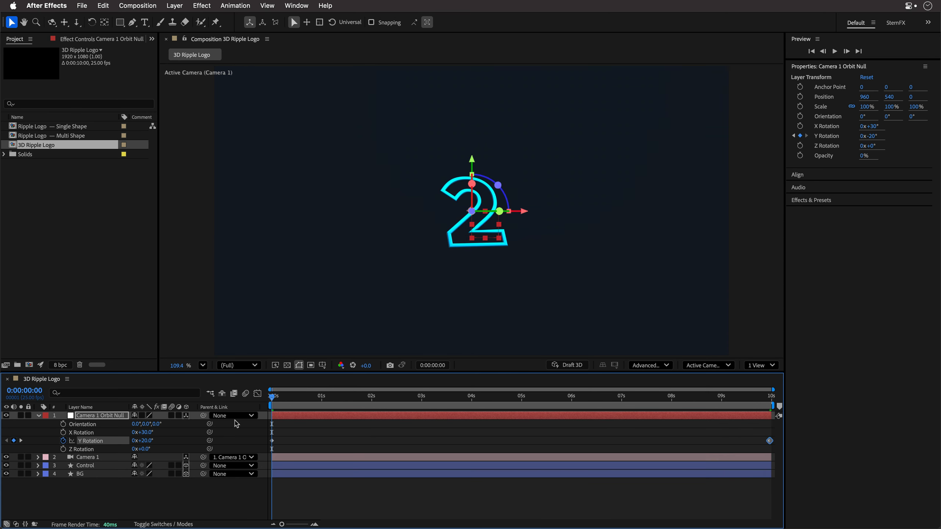
{"action": "left_click", "coordinate": [92, 420]}
{"action": "key", "text": "shift+s"}
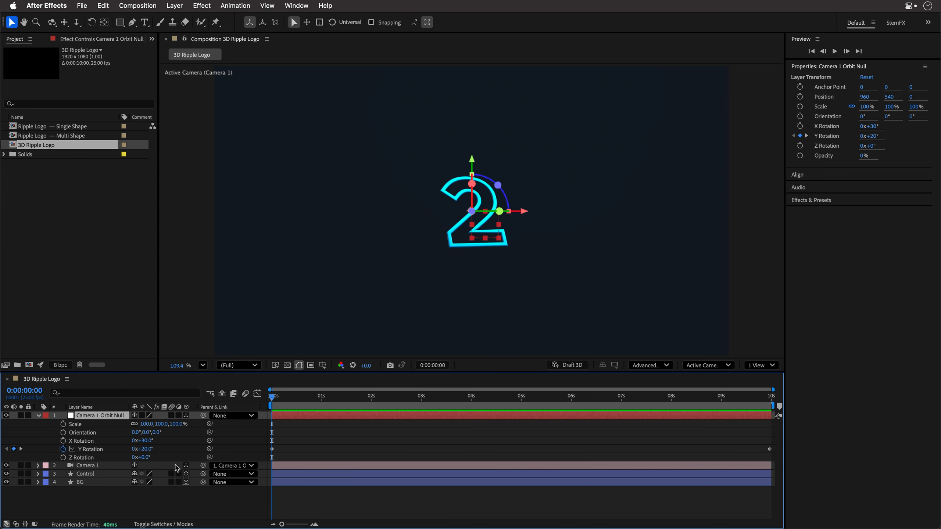
{"action": "left_click", "coordinate": [145, 424]}
{"action": "type", "text": "60"}
{"action": "key", "text": "Return"}
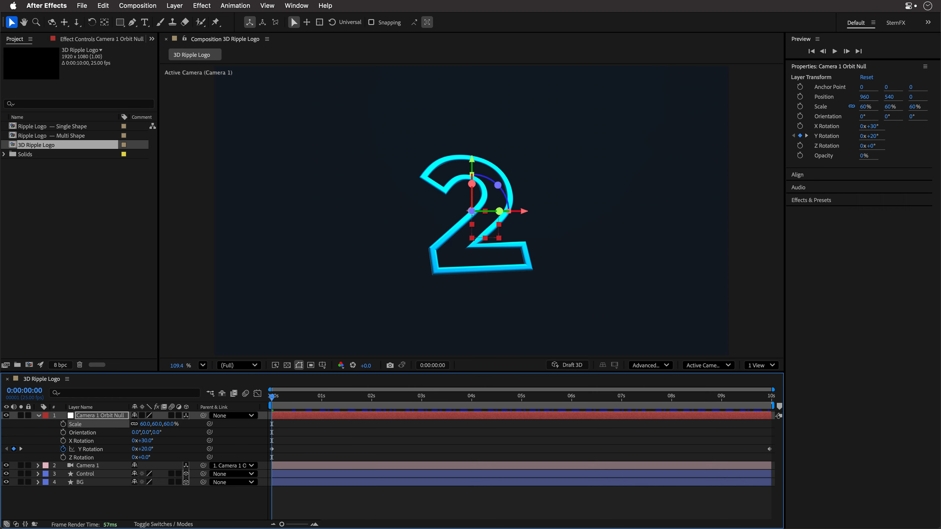
Preview the camera move, park the playhead at 0:00:01:00, and collapse and deselect the orbit null
{"action": "key", "text": "space"}
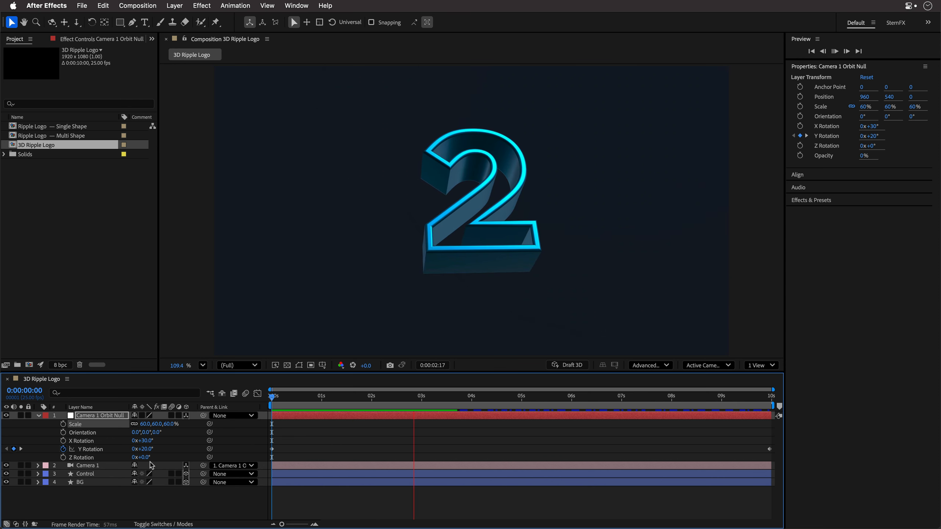
{"action": "left_click", "coordinate": [472, 397]}
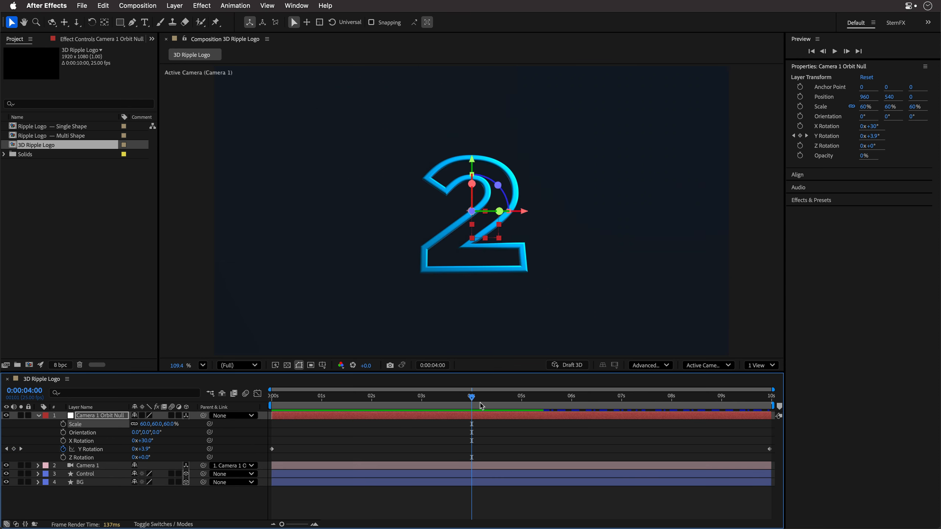
{"action": "left_click_drag", "start_coordinate": [481, 406], "coordinate": [319, 416]}
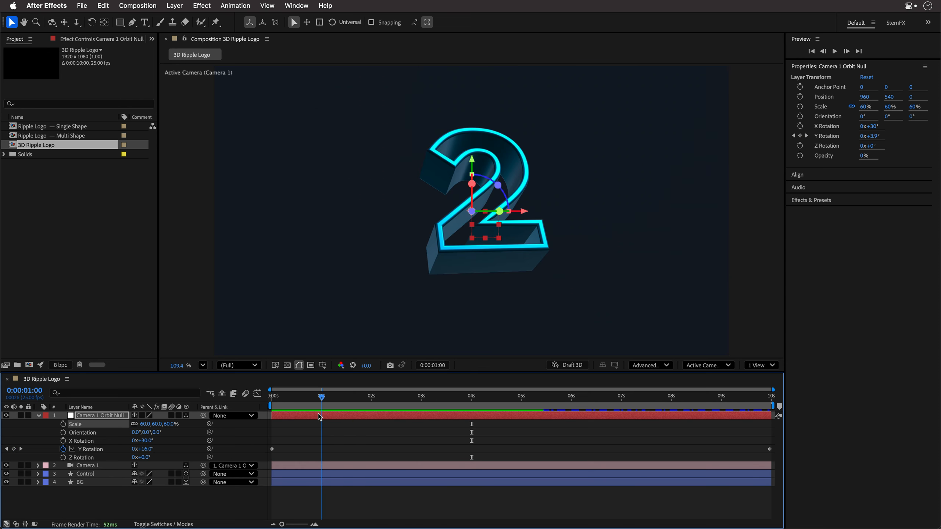
{"action": "left_click", "coordinate": [37, 416]}
{"action": "left_click", "coordinate": [132, 473]}
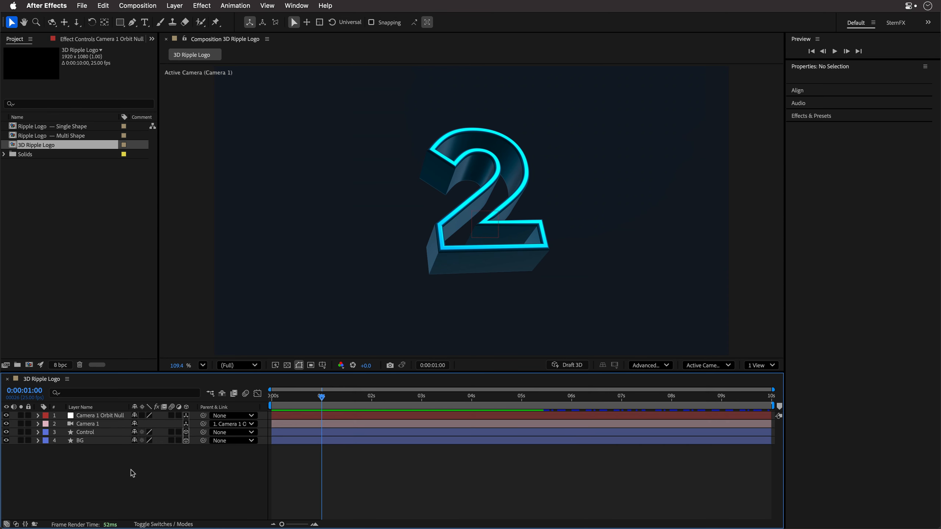
Add a white spot light with 100% intensity, a 90° cone angle and 50% cone feather
{"action": "key", "text": "super"}
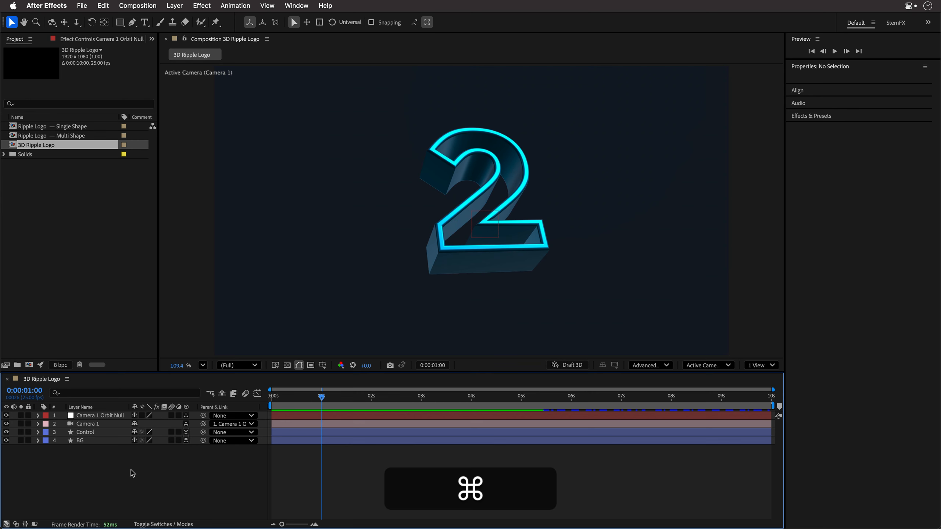
{"action": "key", "text": "alt"}
{"action": "key", "text": "shift"}
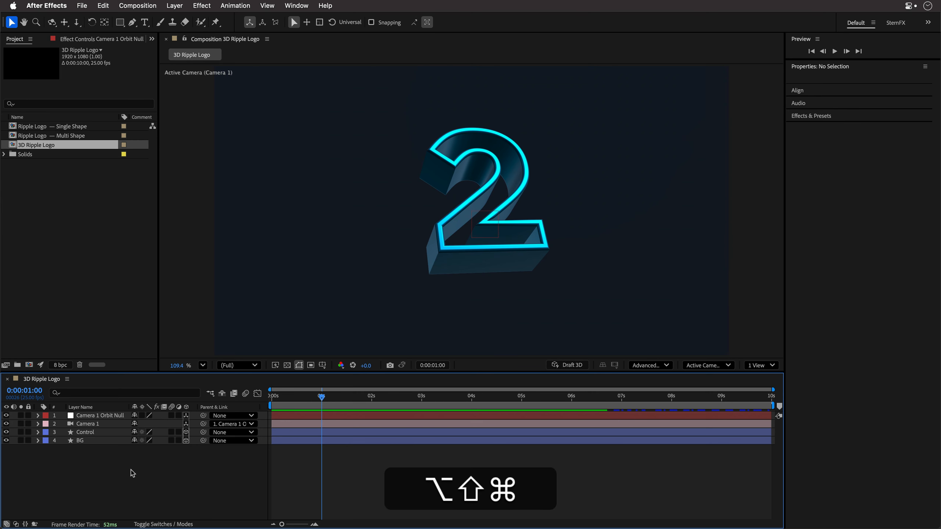
{"action": "key", "text": "super+alt+shift+l"}
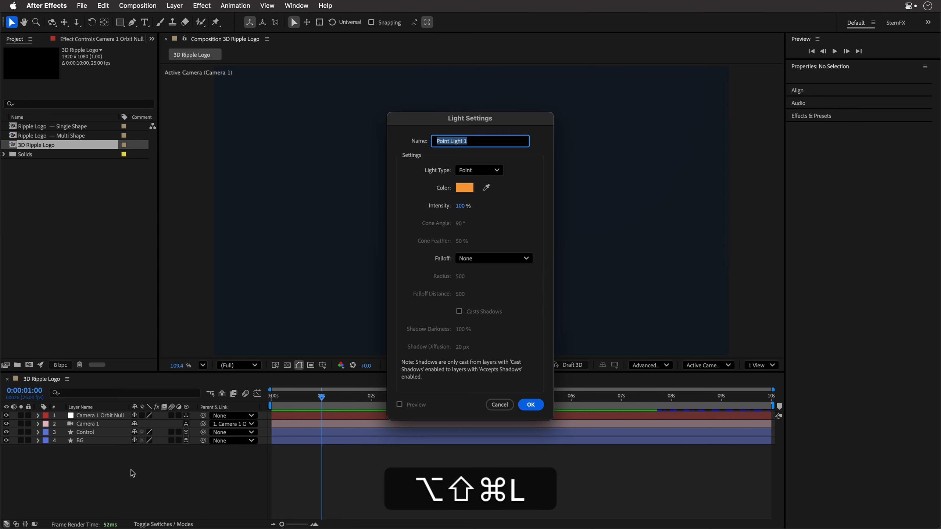
{"action": "left_click", "coordinate": [487, 171]}
{"action": "left_click", "coordinate": [472, 199]}
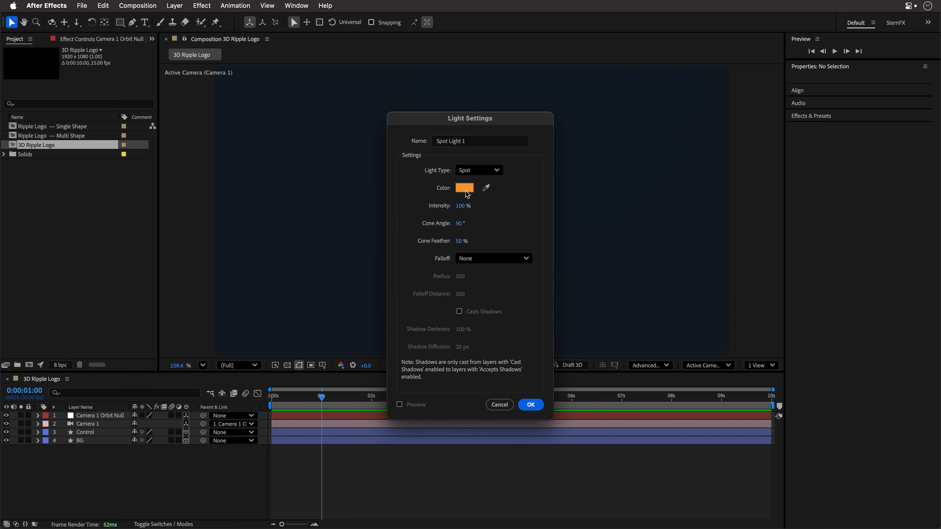
{"action": "left_click", "coordinate": [464, 188]}
{"action": "left_click_drag", "start_coordinate": [392, 218], "coordinate": [322, 201]}
{"action": "left_click", "coordinate": [568, 213]}
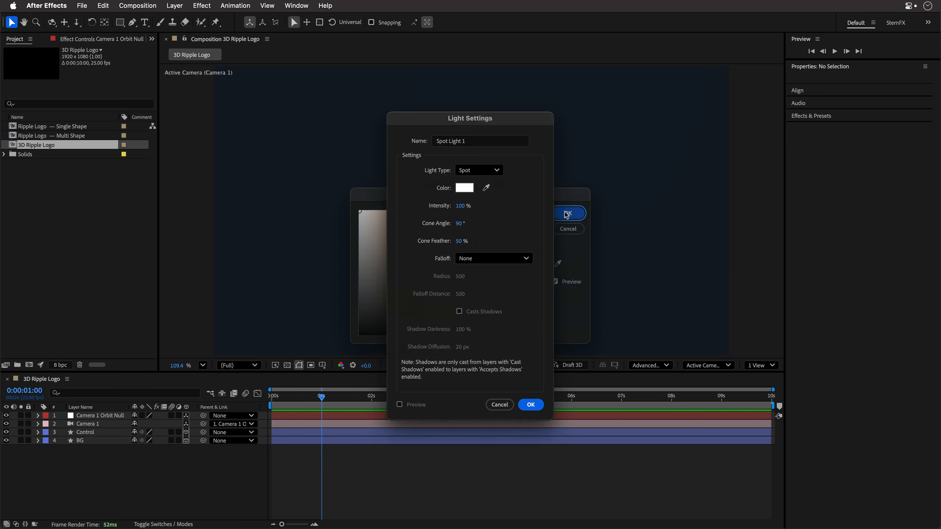
{"action": "left_click", "coordinate": [531, 405]}
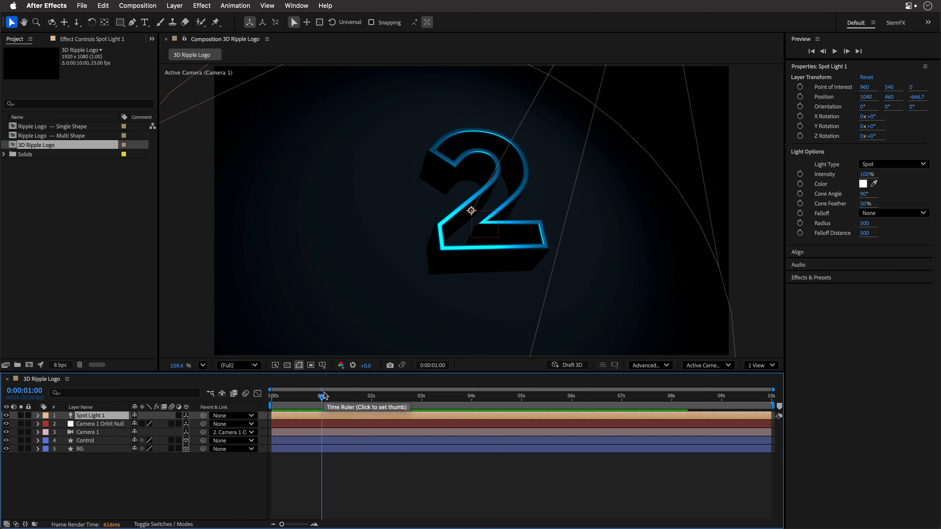
Add a white point light with 100% intensity and no falloff
{"action": "left_click", "coordinate": [119, 488]}
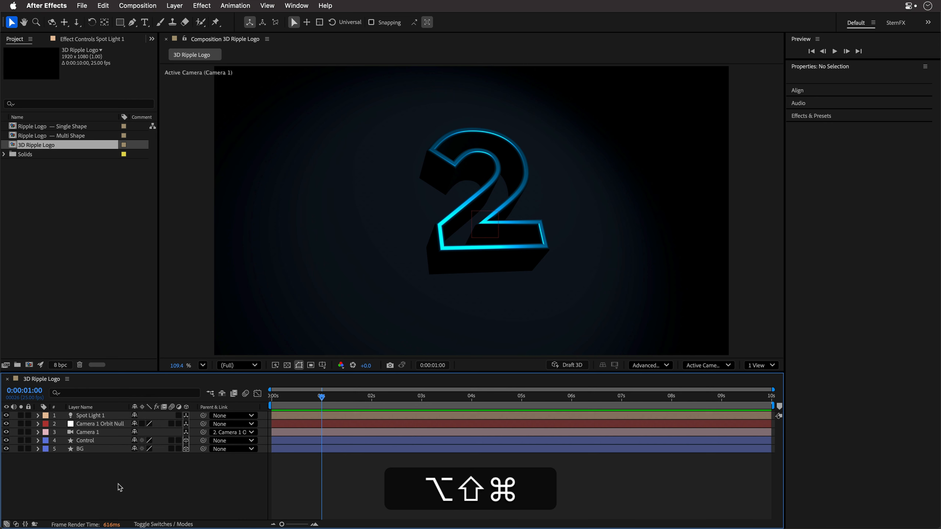
{"action": "key", "text": "alt+shift+super+l"}
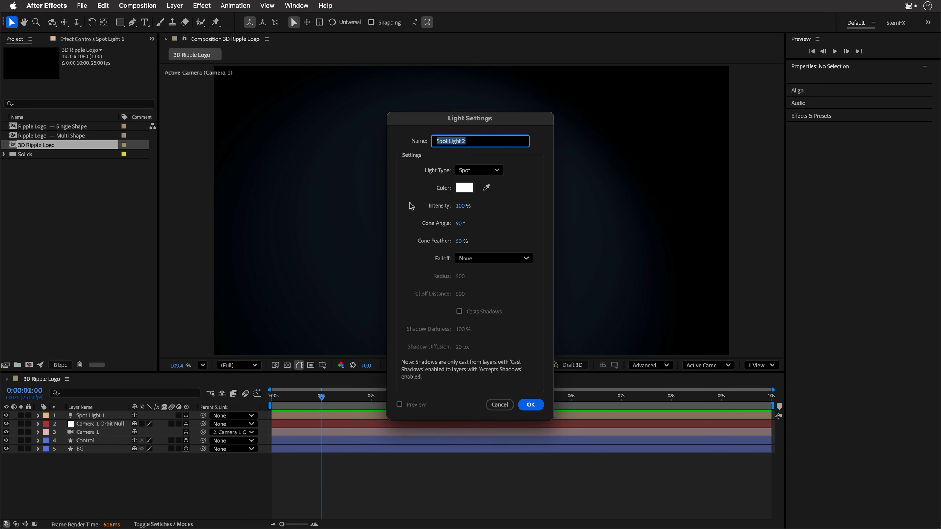
{"action": "left_click", "coordinate": [474, 174]}
{"action": "left_click", "coordinate": [475, 212]}
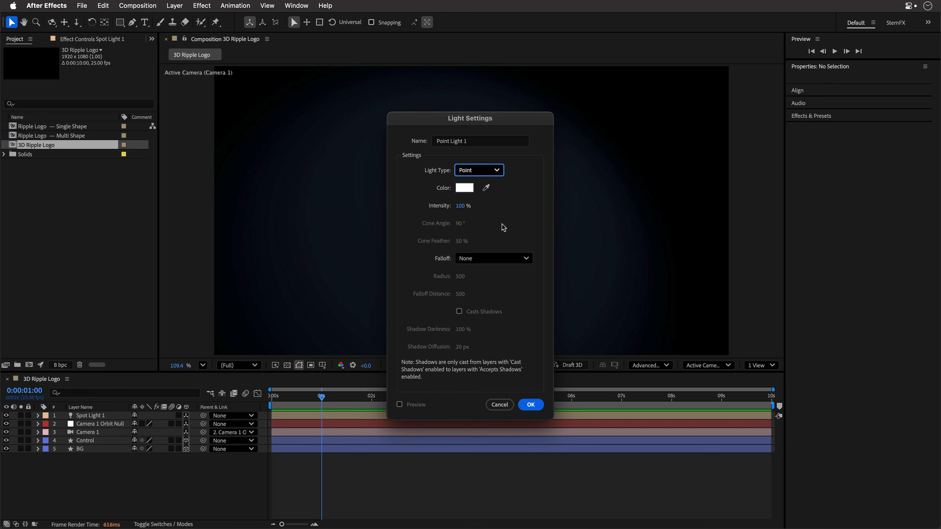
{"action": "left_click", "coordinate": [528, 404]}
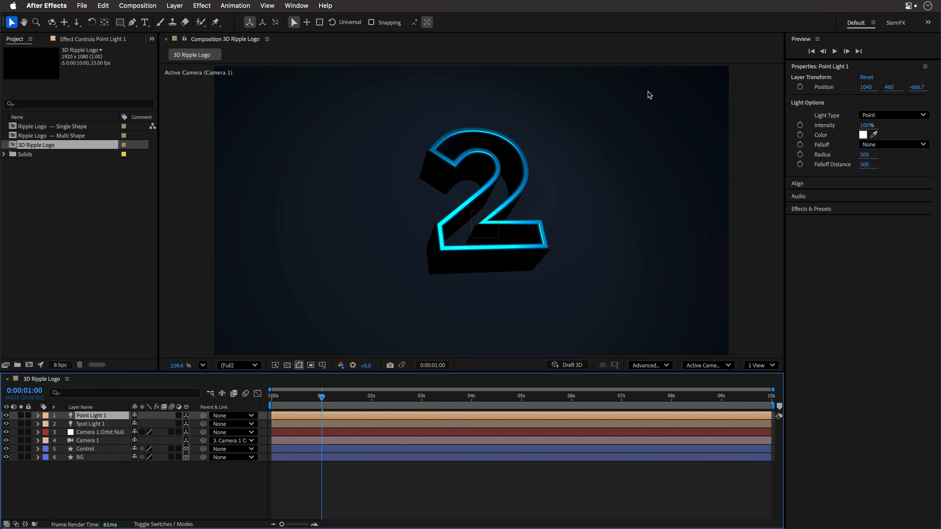
Position the point light at 540, 40, 1000
{"action": "left_click", "coordinate": [864, 87]}
{"action": "type", "text": "54"}
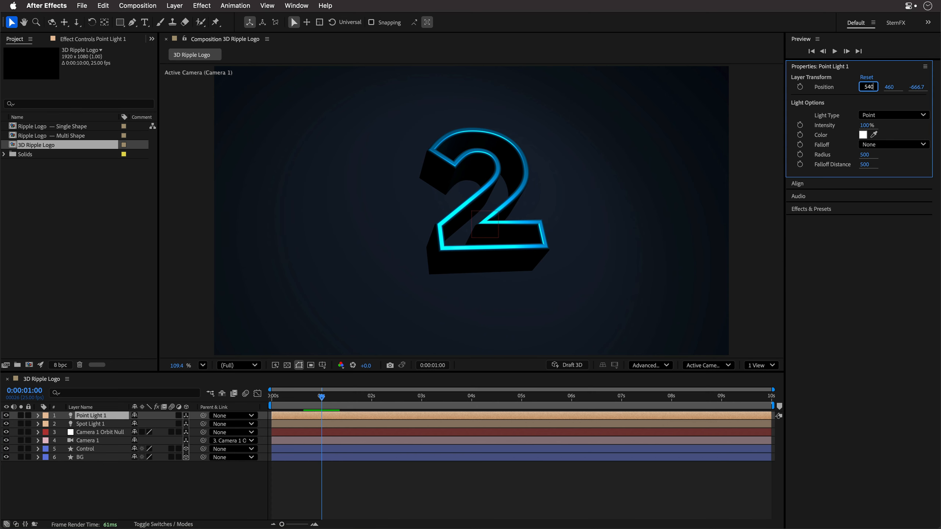
{"action": "type", "text": "0"}
{"action": "key", "text": "Tab"}
{"action": "type", "text": "40"}
{"action": "key", "text": "Return"}
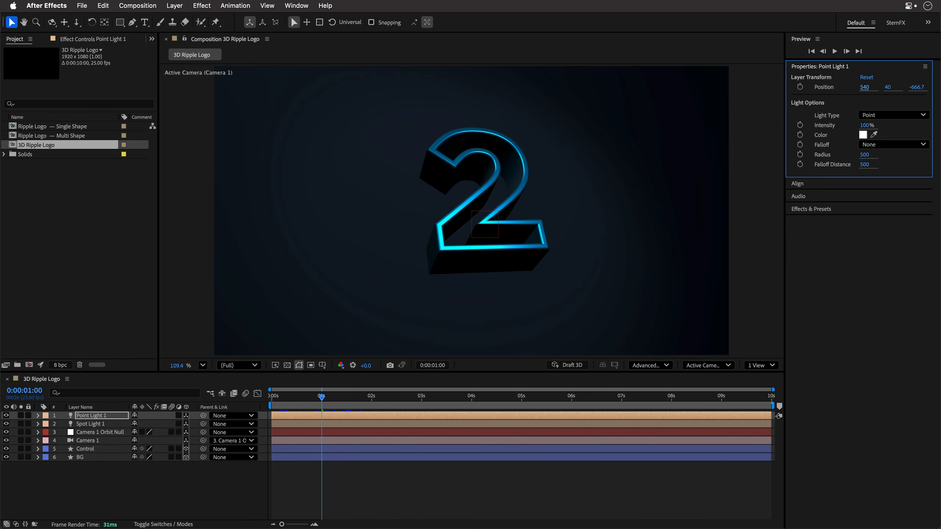
{"action": "left_click", "coordinate": [919, 87]}
{"action": "type", "text": "1000"}
{"action": "key", "text": "Return"}
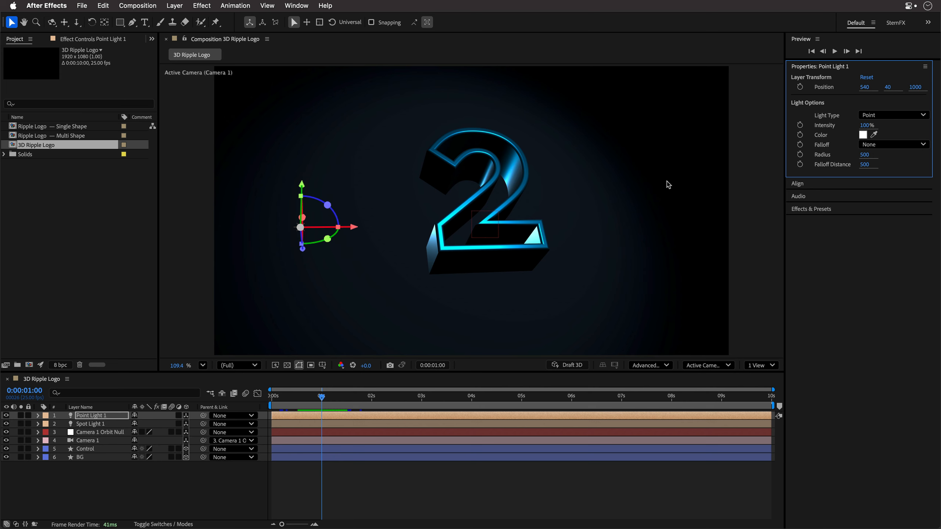
Set the point light's intensity to 60%
{"action": "left_click", "coordinate": [867, 126]}
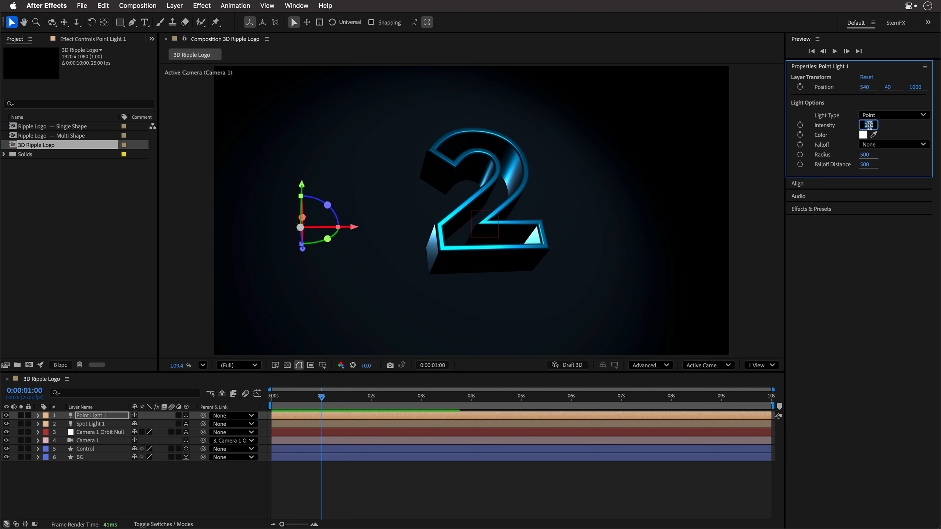
{"action": "key", "text": "Return"}
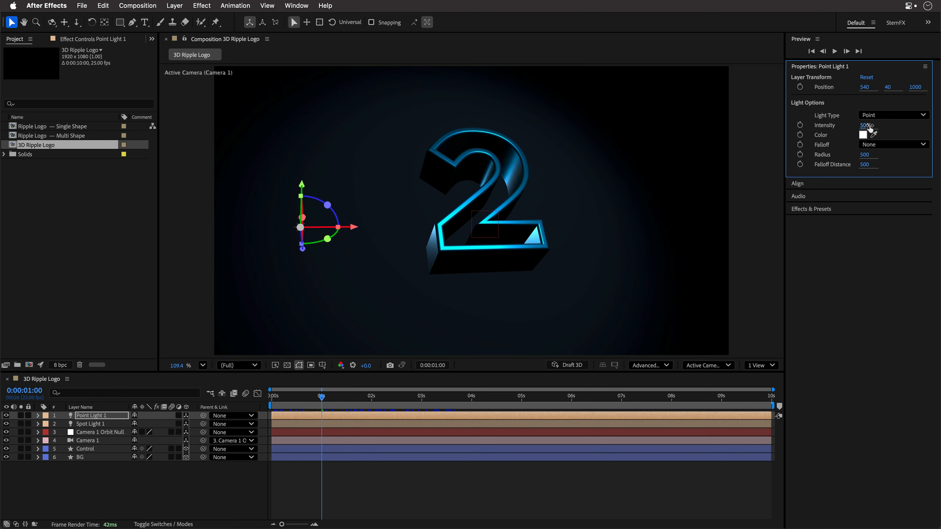
{"action": "left_click", "coordinate": [867, 126]}
{"action": "type", "text": "60"}
{"action": "key", "text": "Return"}
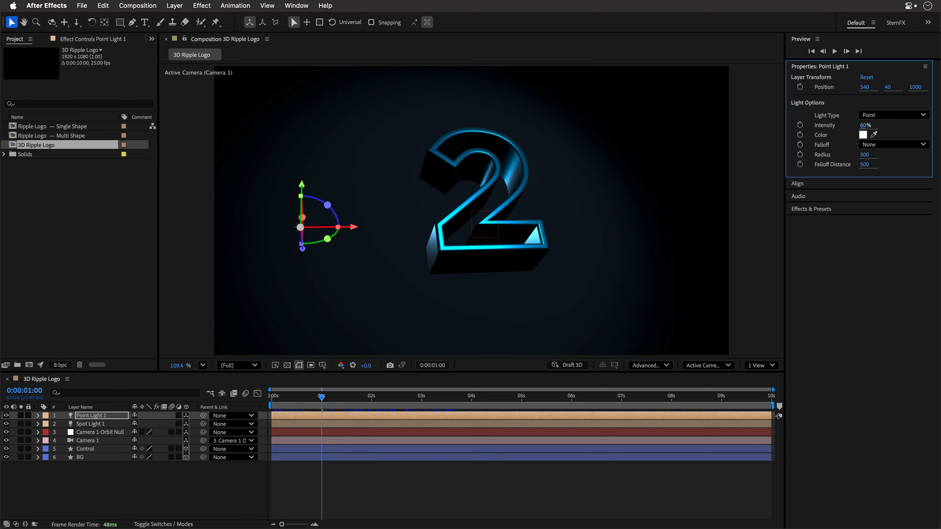
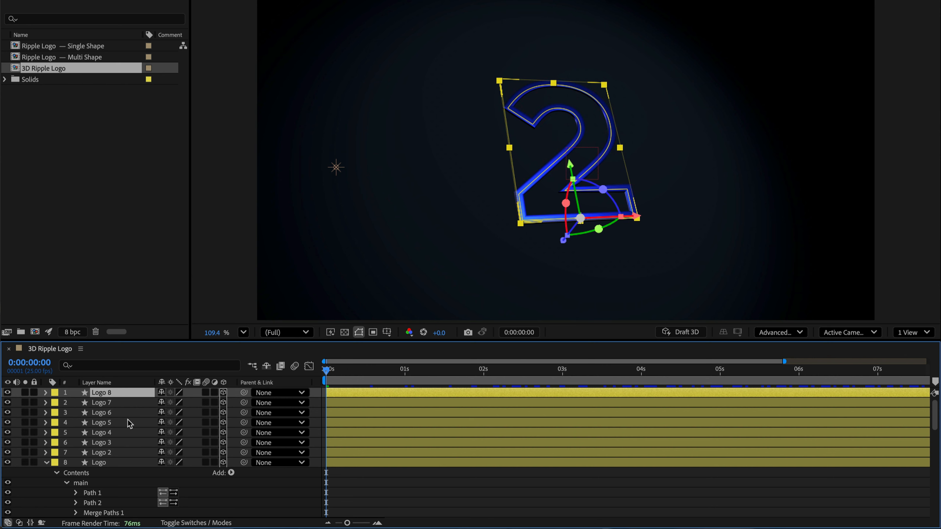
Delete the duplicate layers Logo 2 through Logo 8 and collapse the remaining Logo layer's stroke settings
{"action": "left_click", "coordinate": [106, 458], "text": "shift"}
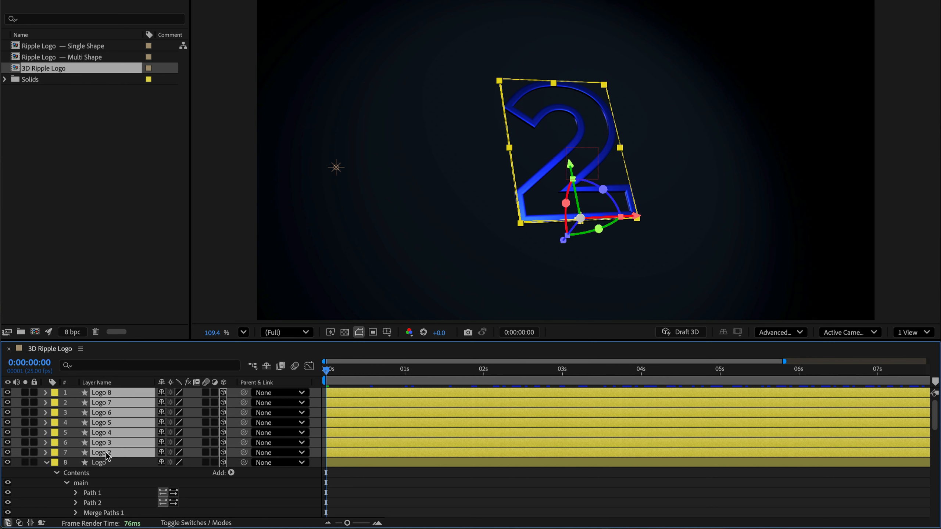
{"action": "key", "text": "Delete"}
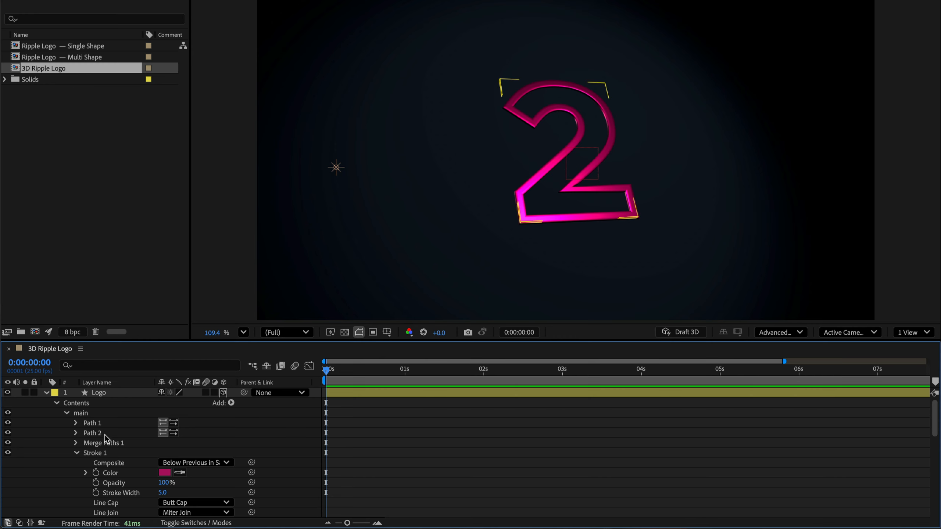
{"action": "left_click", "coordinate": [77, 453]}
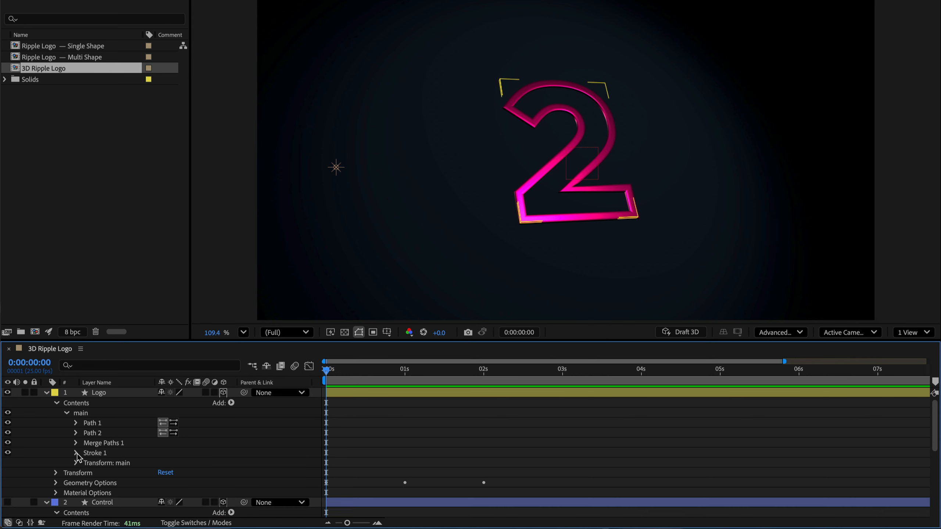
Add an Offset Paths operator to the main group of the Logo layer and expand its settings
{"action": "left_click", "coordinate": [82, 415]}
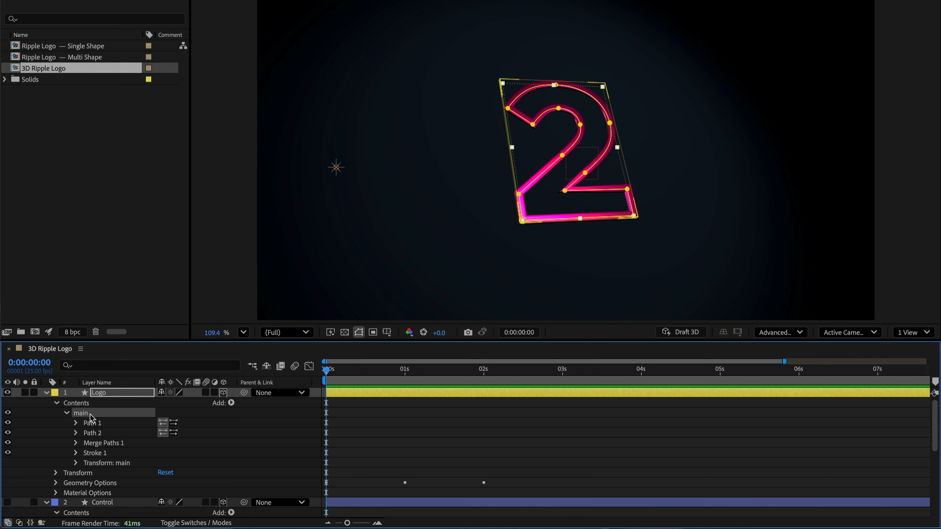
{"action": "left_click", "coordinate": [231, 402]}
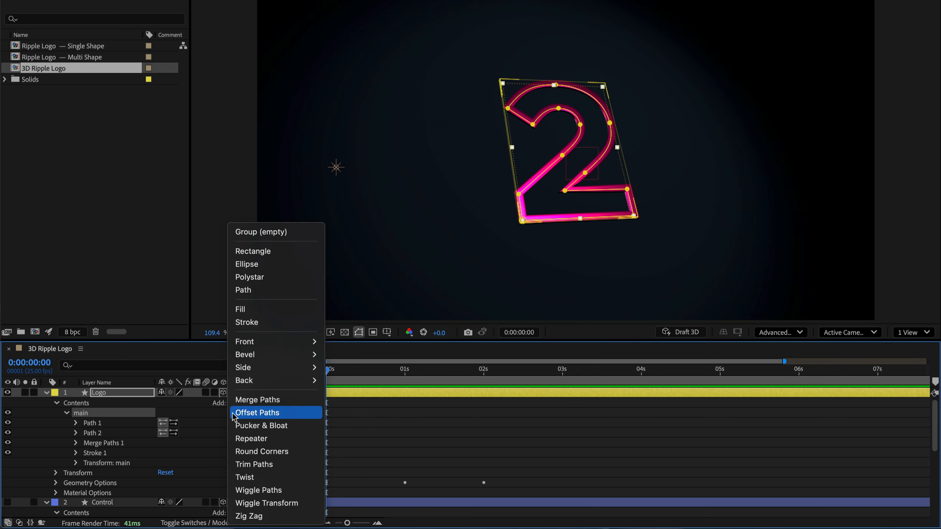
{"action": "left_click", "coordinate": [257, 412]}
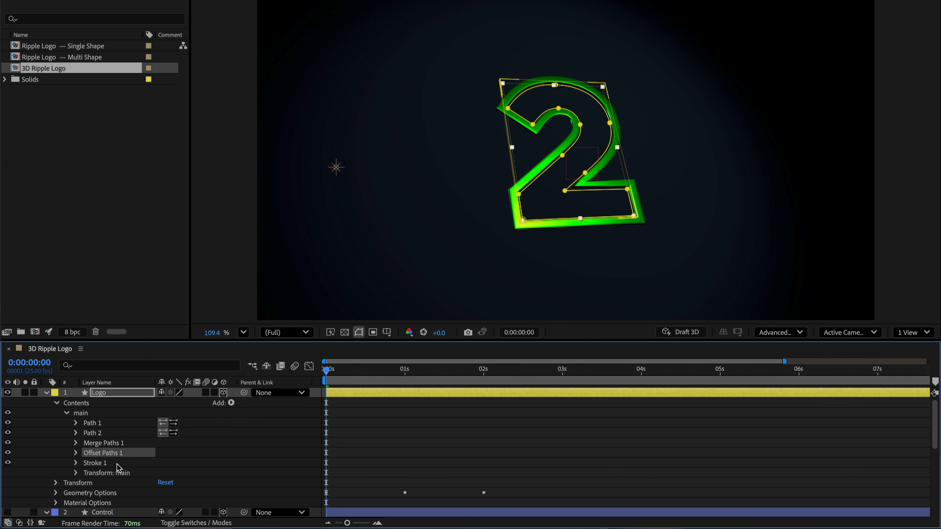
{"action": "left_click", "coordinate": [76, 453]}
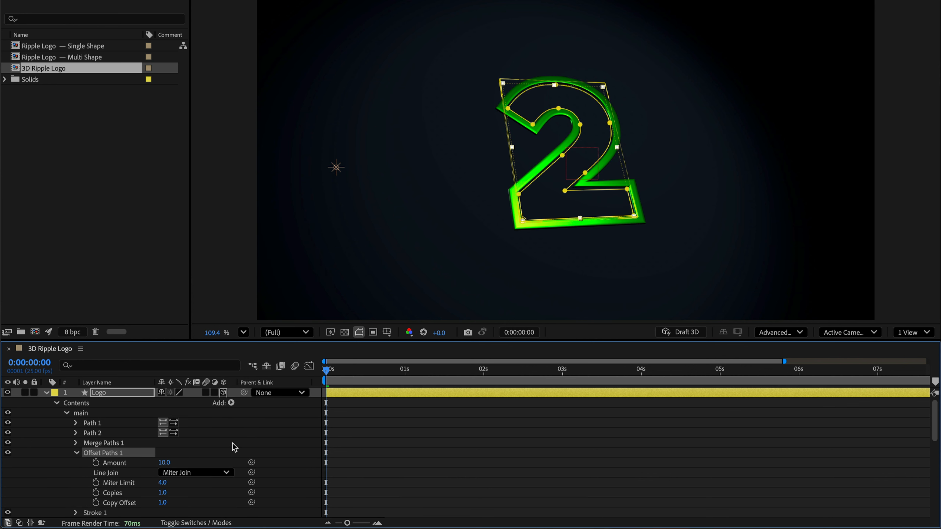
Collapse the Control layer, add a Slider Control effect to it, and rename the effect Offset Amount
{"action": "scroll", "coordinate": [231, 444], "scroll_direction": "down", "scroll_amount": 1}
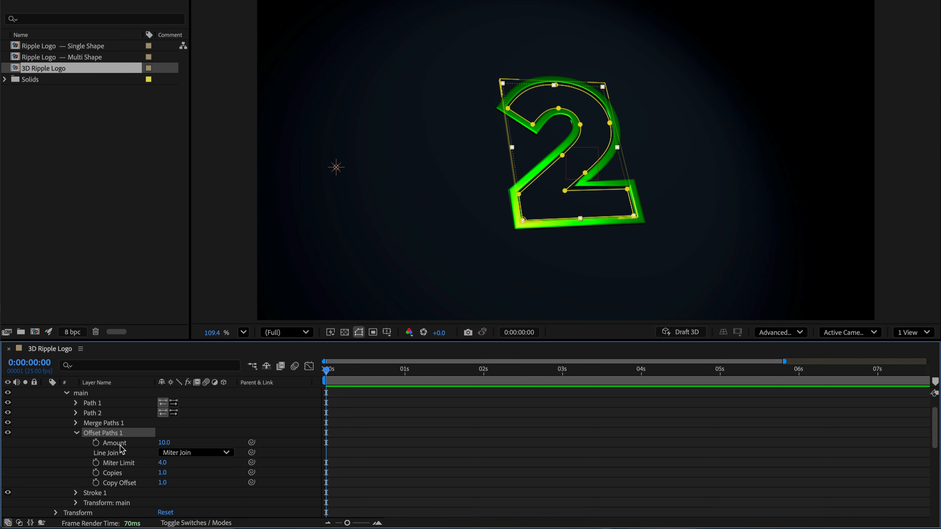
{"action": "scroll", "coordinate": [122, 449], "scroll_direction": "down", "scroll_amount": 5}
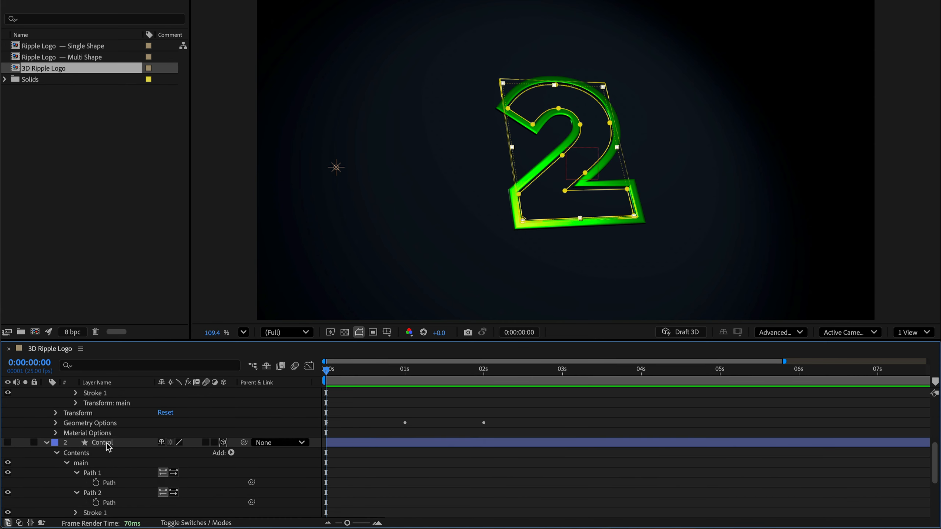
{"action": "left_click", "coordinate": [107, 447]}
{"action": "left_click", "coordinate": [56, 453]}
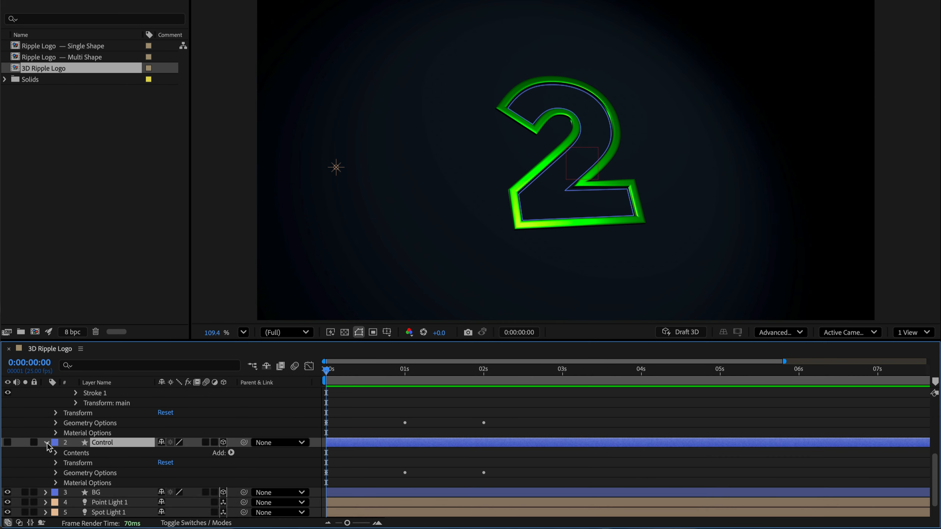
{"action": "left_click", "coordinate": [47, 443]}
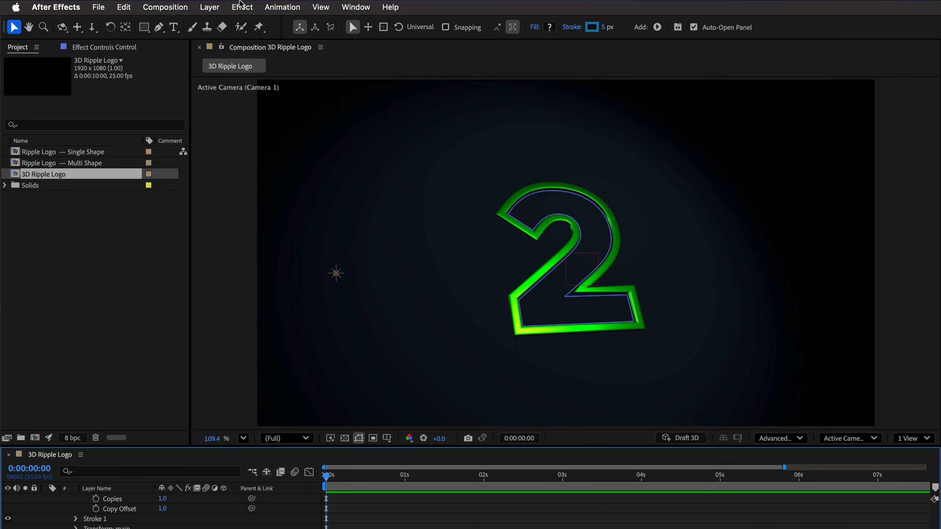
{"action": "left_click", "coordinate": [240, 7]}
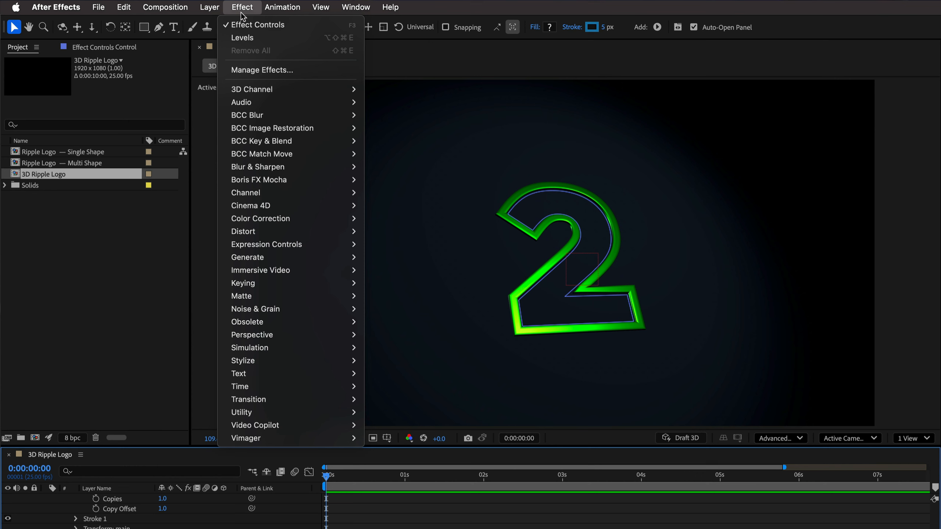
{"action": "mouse_move", "coordinate": [269, 247]}
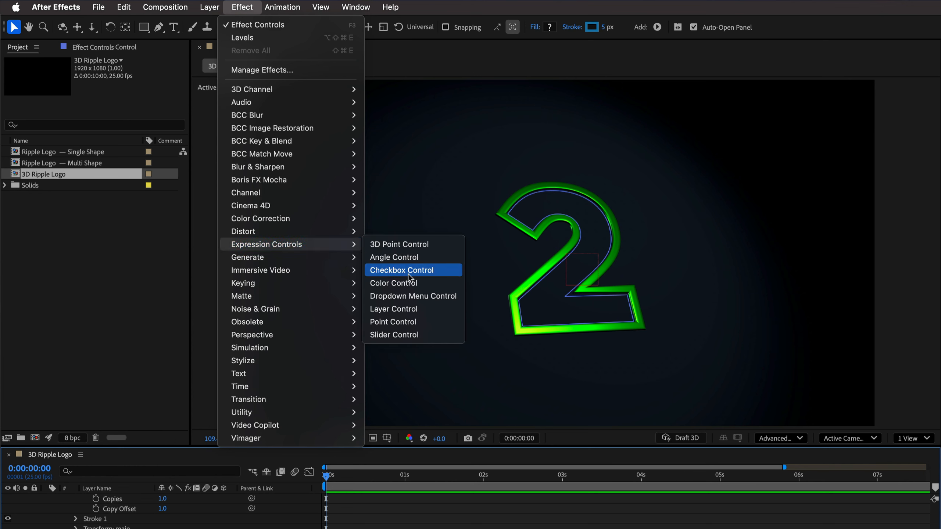
{"action": "left_click", "coordinate": [394, 334]}
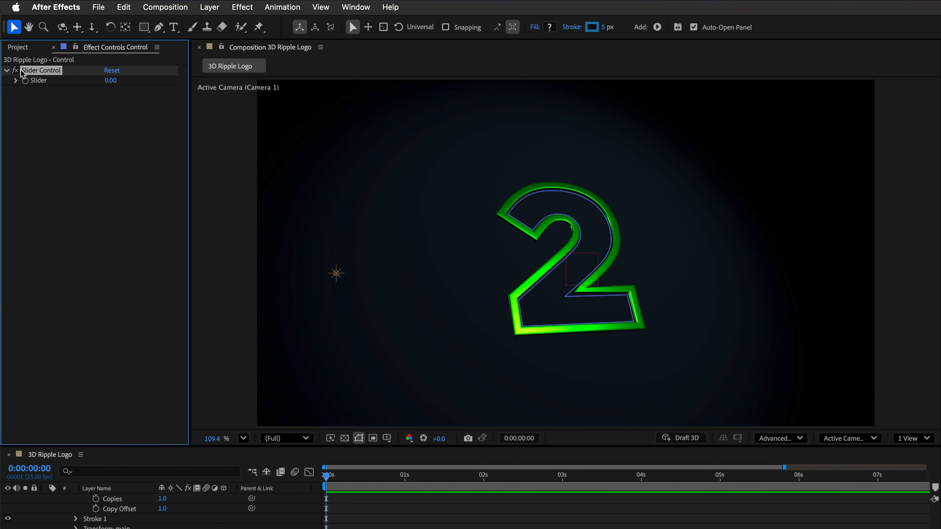
{"action": "key", "text": "Return"}
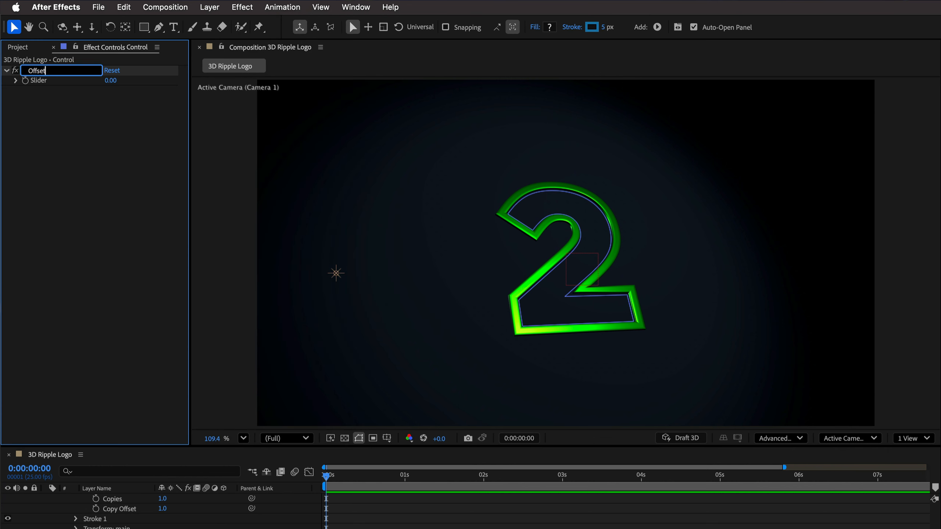
{"action": "type", "text": "Offset Amount"}
{"action": "key", "text": "Return"}
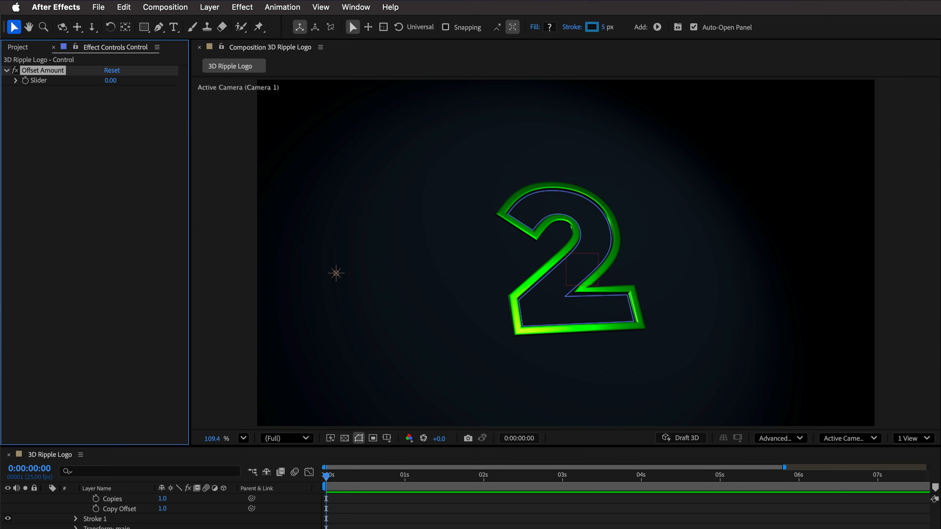
Lock the Control layer's effect controls in view and link the Logo's Offset Paths amount to the Offset Amount slider
{"action": "left_click", "coordinate": [76, 46]}
{"action": "scroll", "coordinate": [155, 525], "scroll_direction": "up", "scroll_amount": 5}
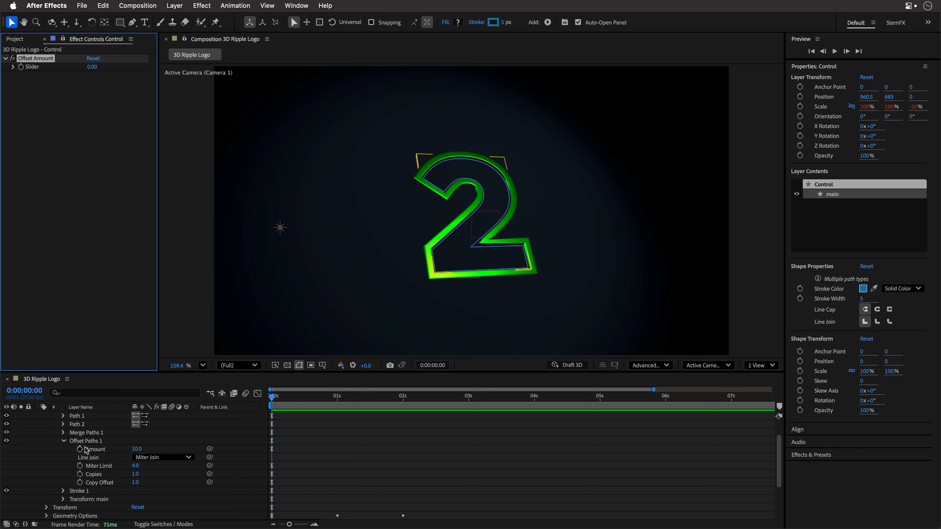
{"action": "left_click", "coordinate": [98, 453]}
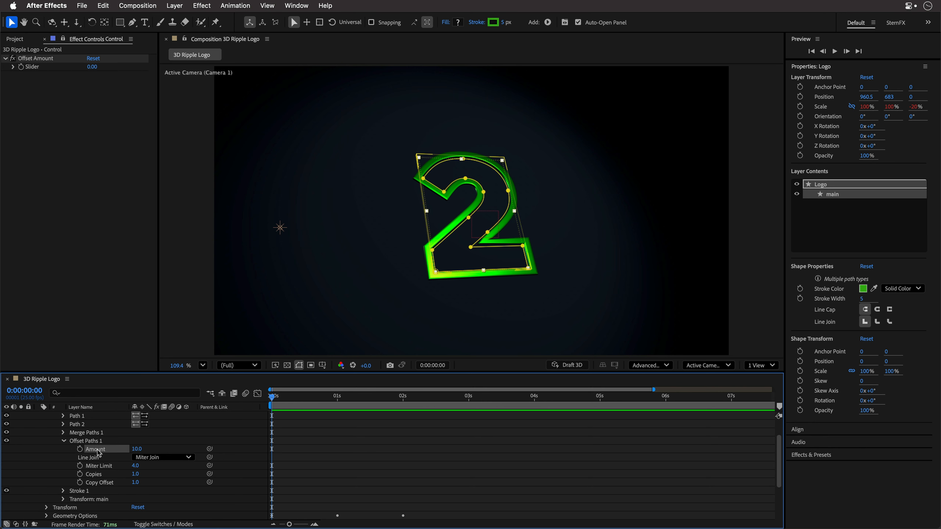
{"action": "left_click_drag", "start_coordinate": [209, 450], "coordinate": [29, 67]}
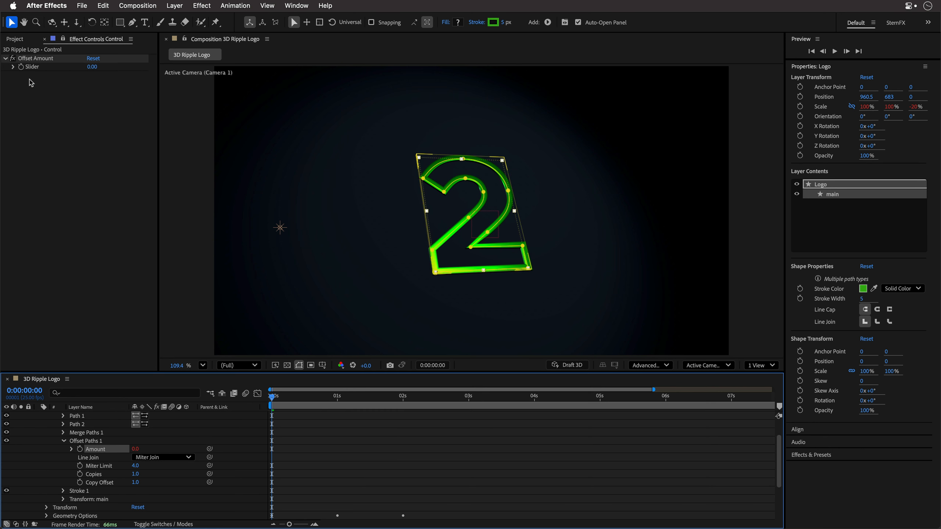
Set the Offset Amount slider to 50 and the Offset Paths line join to Round Join
{"action": "left_click", "coordinate": [93, 67]}
{"action": "type", "text": "50"}
{"action": "key", "text": "Return"}
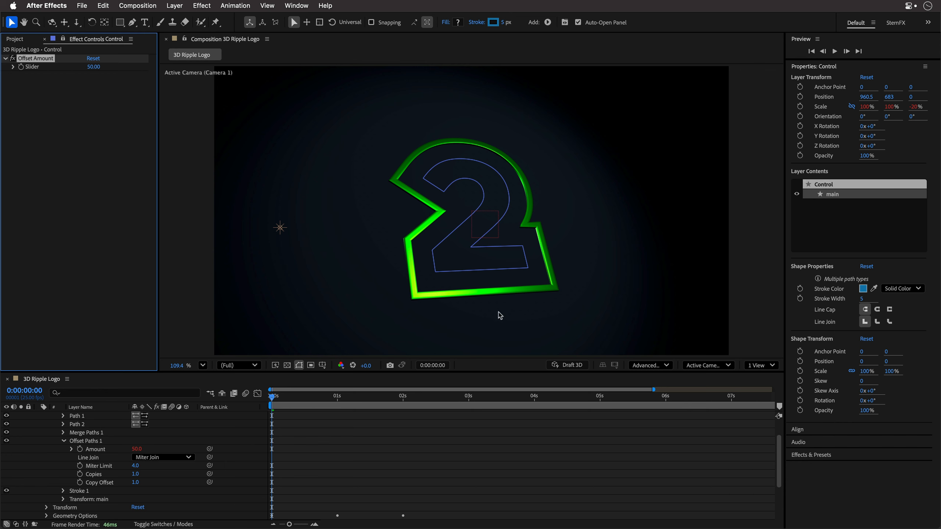
{"action": "left_click", "coordinate": [164, 458]}
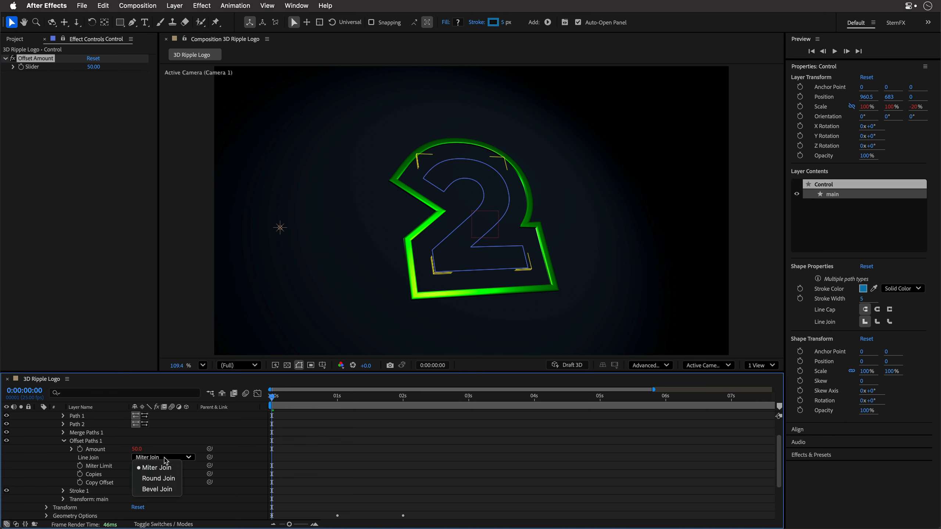
{"action": "left_click", "coordinate": [163, 477]}
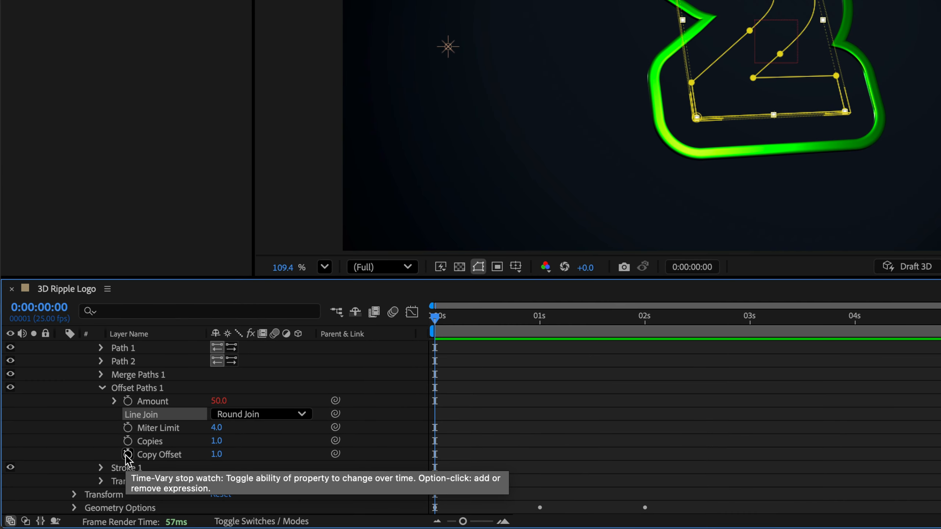
Add the expression index-1 to the Copy Offset property of the Logo's Offset Paths
{"action": "left_click", "coordinate": [127, 455], "text": "alt"}
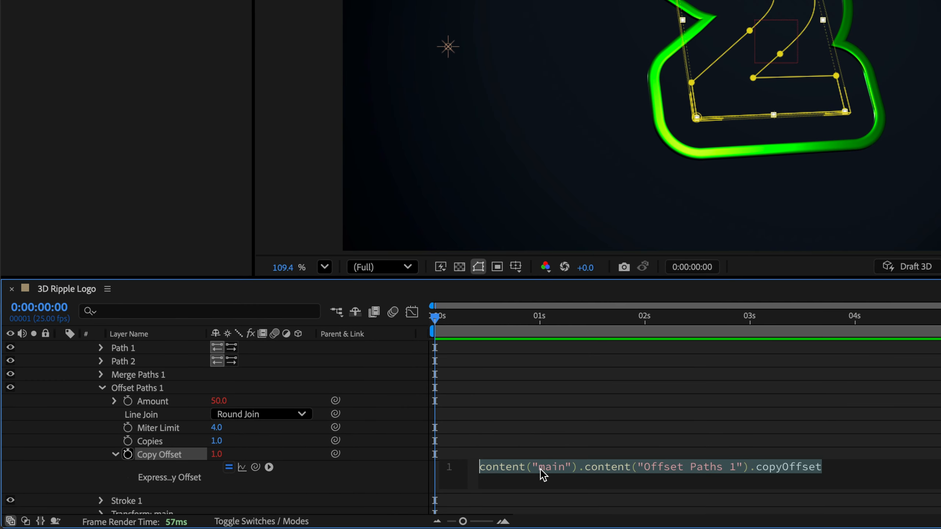
{"action": "type", "text": "index"}
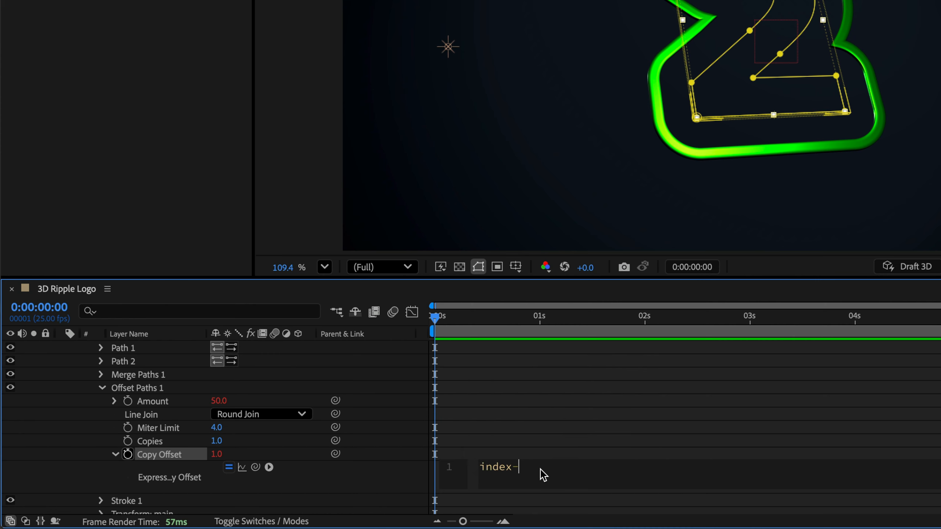
{"action": "type", "text": "-1"}
{"action": "key", "text": "KP_Enter"}
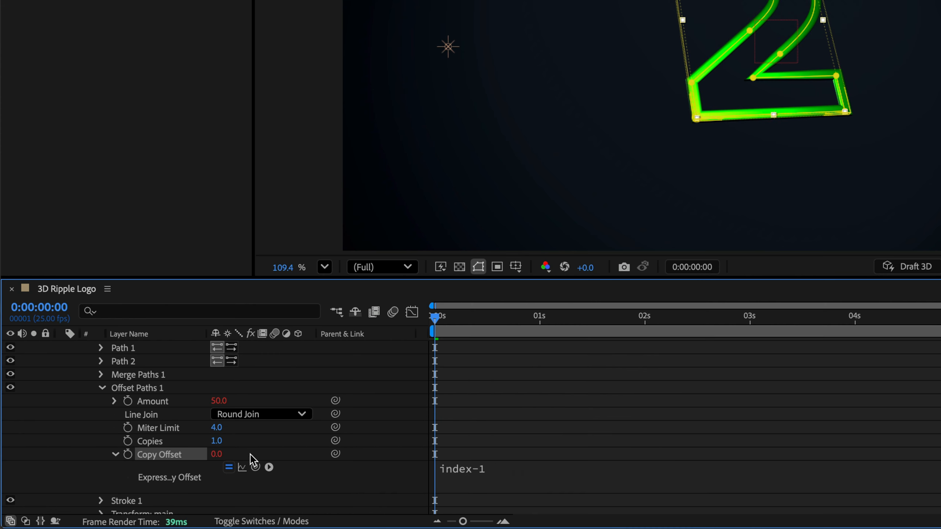
Collapse the Offset Paths settings, the main group and the contents of the Logo layer
{"action": "scroll", "coordinate": [250, 458], "scroll_direction": "up", "scroll_amount": 1}
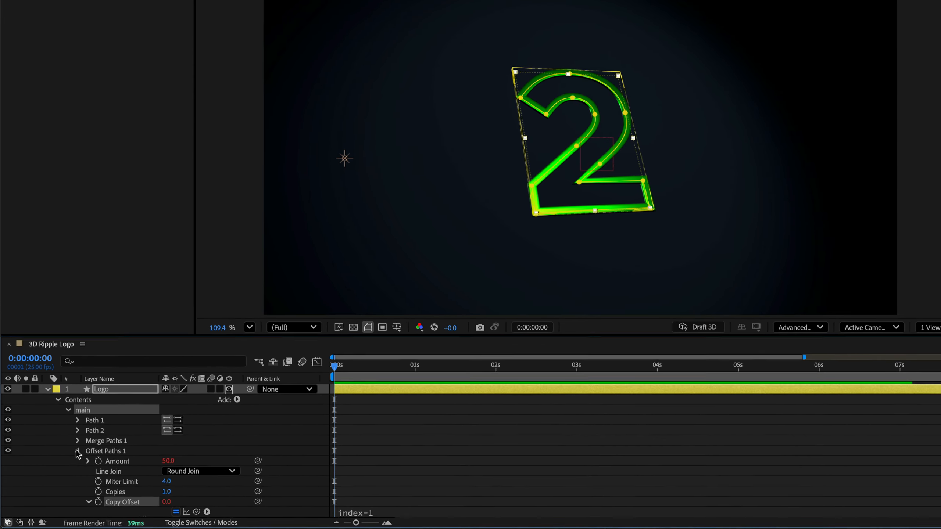
{"action": "left_click", "coordinate": [78, 450]}
{"action": "left_click", "coordinate": [68, 409]}
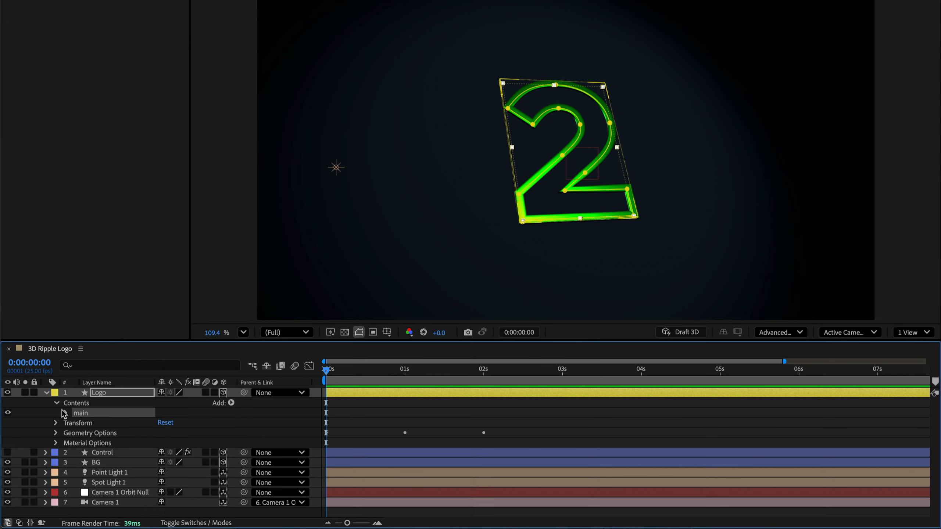
{"action": "left_click", "coordinate": [58, 400]}
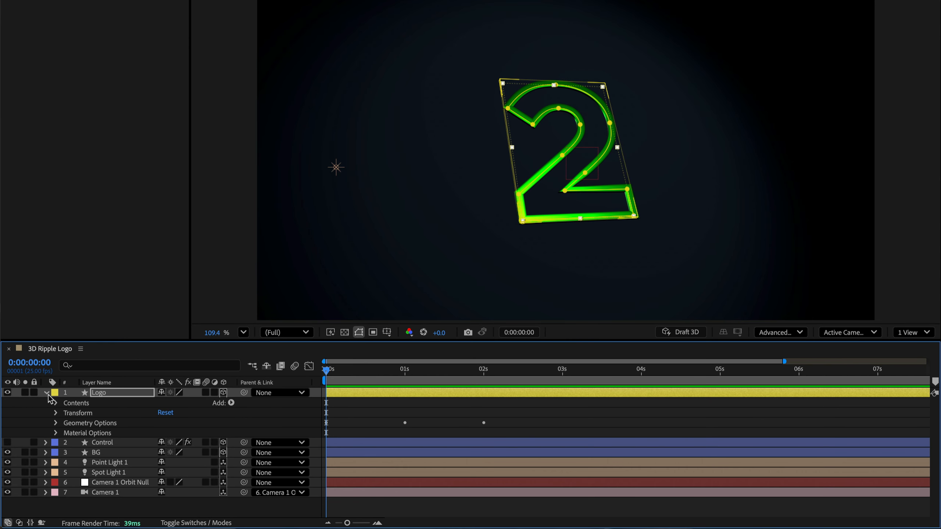
Collapse the Logo layer and duplicate it repeatedly until Logo 23 tops the layer stack
{"action": "left_click", "coordinate": [46, 393]}
{"action": "left_click", "coordinate": [108, 393]}
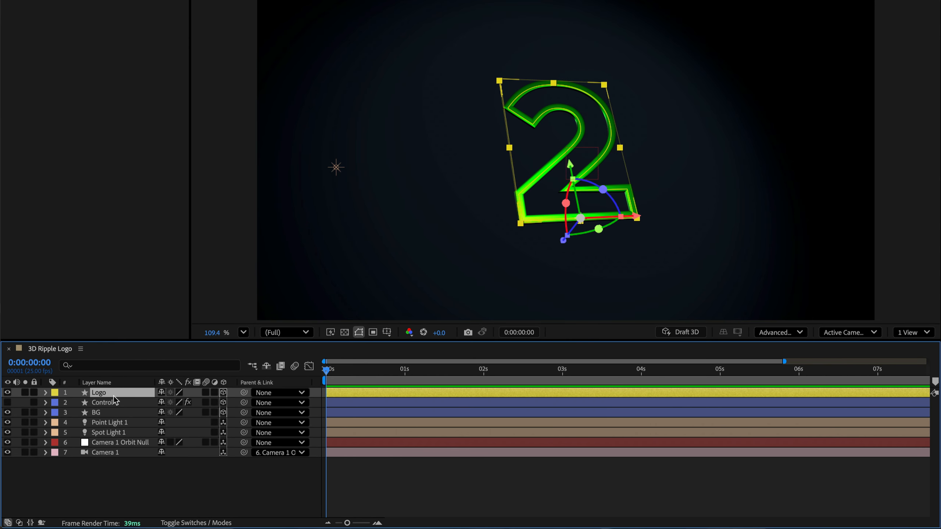
{"action": "key", "text": "ctrl+d"}
{"action": "key", "text": "ctrl+d"}
{"action": "key", "text": "ctrl+d"}
{"action": "key", "text": "ctrl+d"}
{"action": "key", "text": "ctrl+d"}
{"action": "key", "text": "ctrl+d"}
{"action": "key", "text": "ctrl+d"}
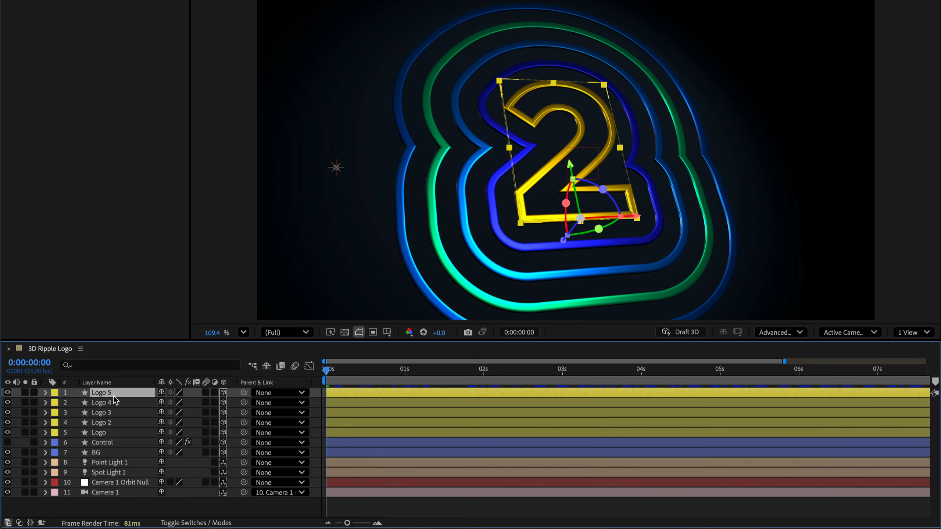
{"action": "key", "text": "ctrl+d"}
{"action": "key", "text": "ctrl+d"}
{"action": "key", "text": "ctrl+d"}
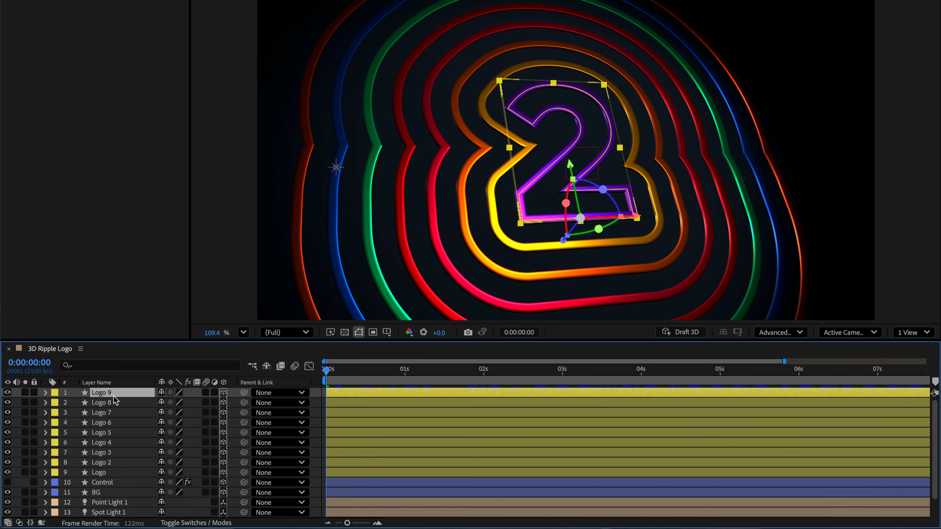
{"action": "key", "text": "ctrl+d"}
{"action": "key", "text": "ctrl+d"}
{"action": "key", "text": "ctrl+d"}
{"action": "key", "text": "ctrl+d"}
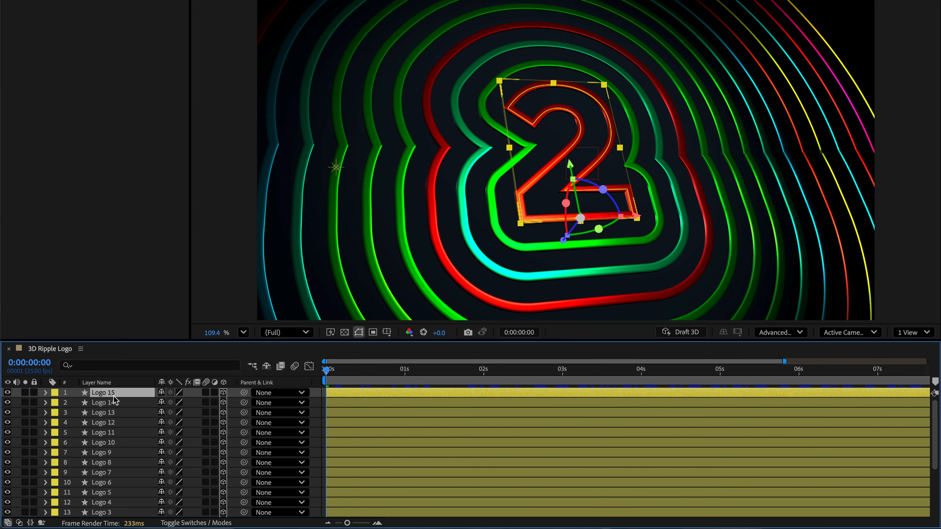
{"action": "key", "text": "ctrl+d"}
{"action": "key", "text": "ctrl+d"}
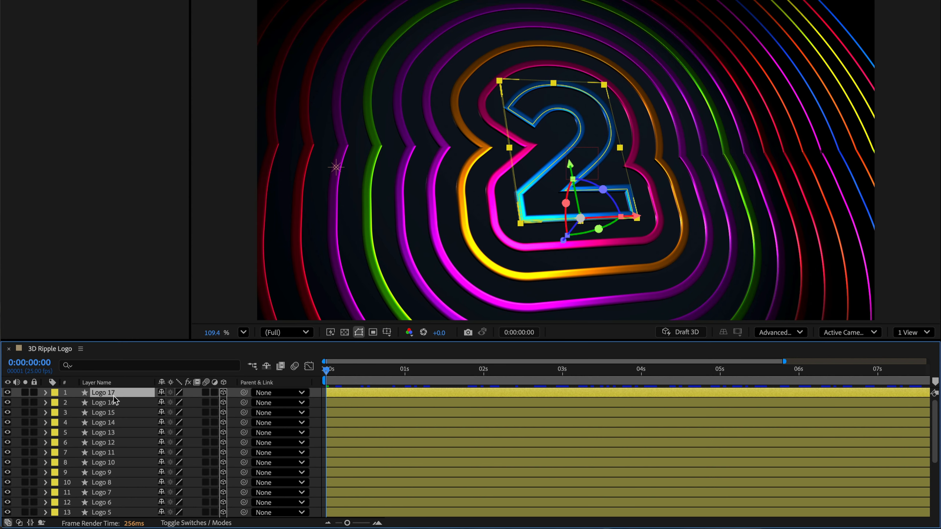
{"action": "key", "text": "ctrl+d"}
{"action": "key", "text": "ctrl+d"}
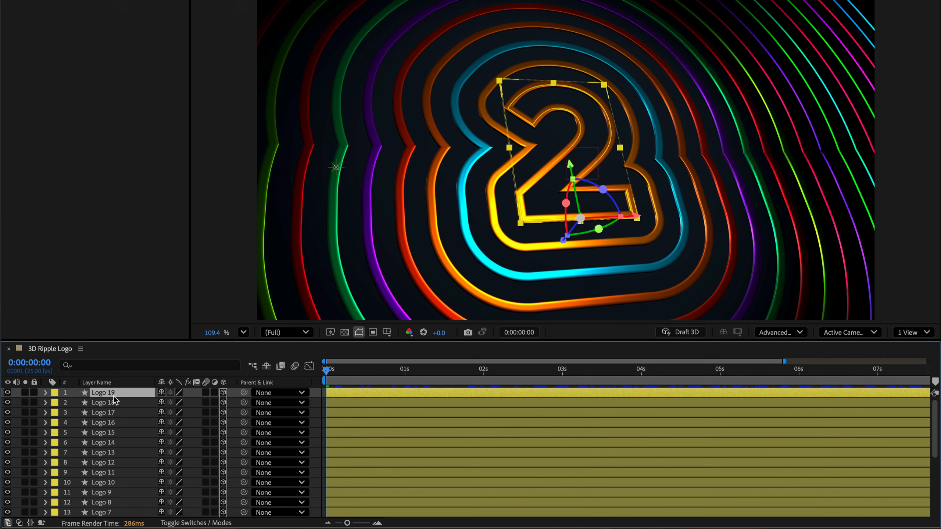
{"action": "key", "text": "ctrl+d"}
{"action": "key", "text": "ctrl+d"}
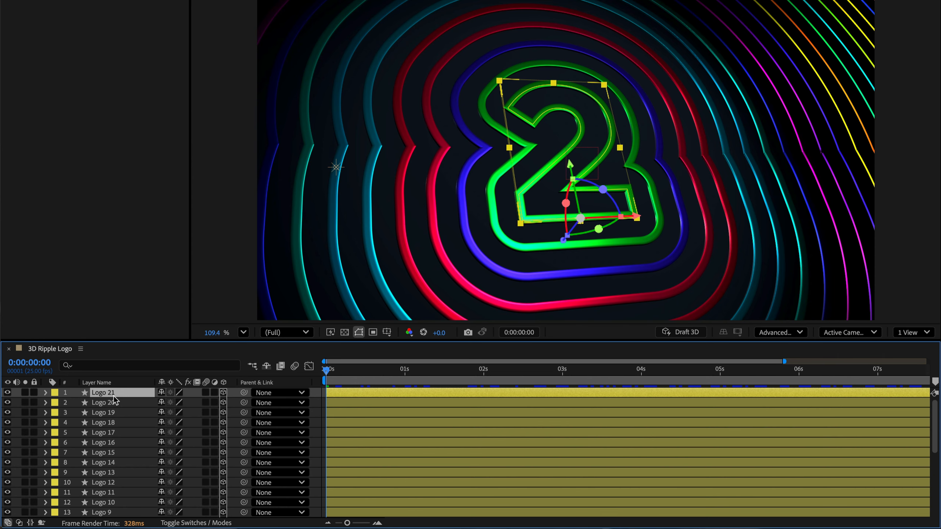
{"action": "key", "text": "ctrl+d"}
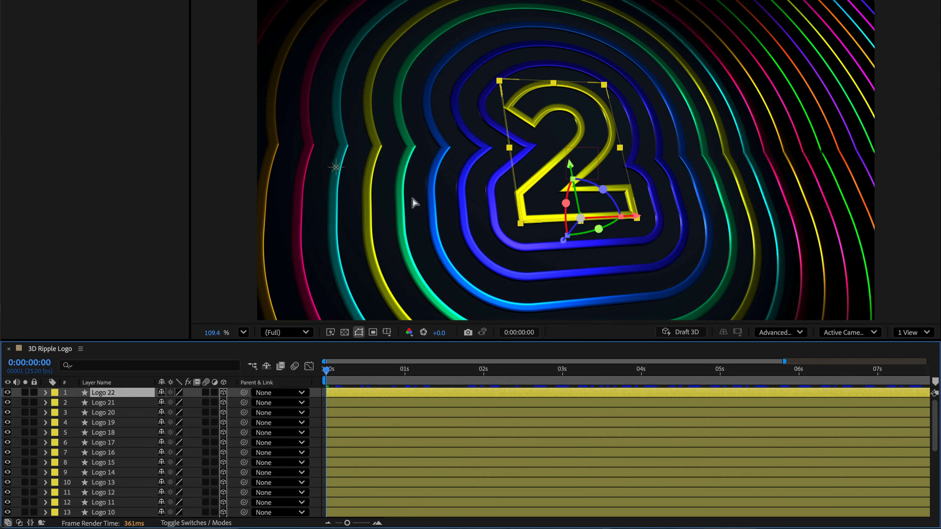
{"action": "key", "text": "ctrl+d"}
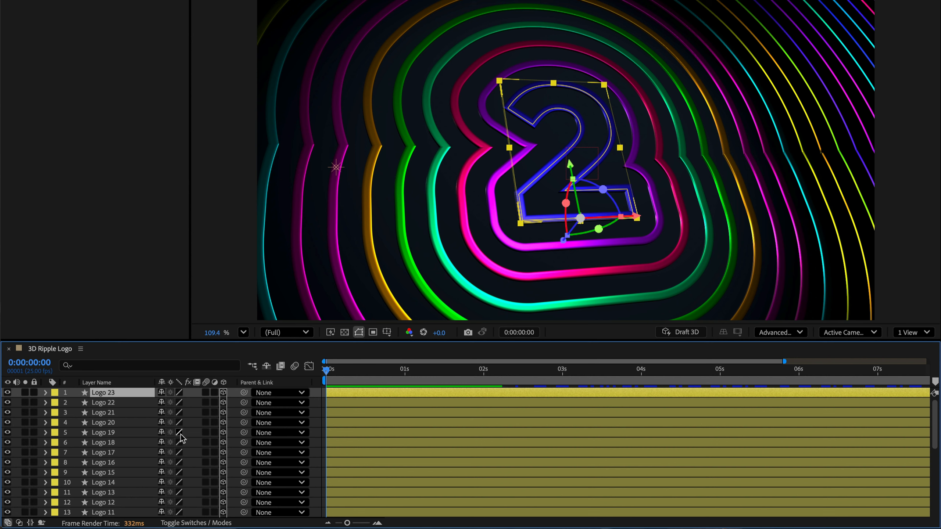
Select all the layers from Logo 23 to Logo and stagger their start times evenly from 0 to about 3 seconds
{"action": "left_click_drag", "start_coordinate": [347, 524], "coordinate": [338, 524]}
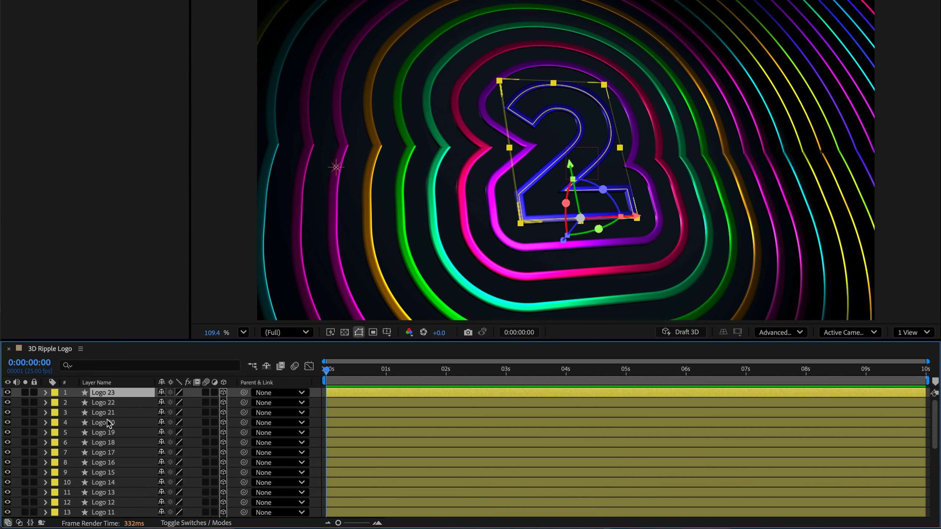
{"action": "scroll", "coordinate": [110, 425], "scroll_direction": "down", "scroll_amount": 3}
{"action": "scroll", "coordinate": [111, 429], "scroll_direction": "down", "scroll_amount": 6}
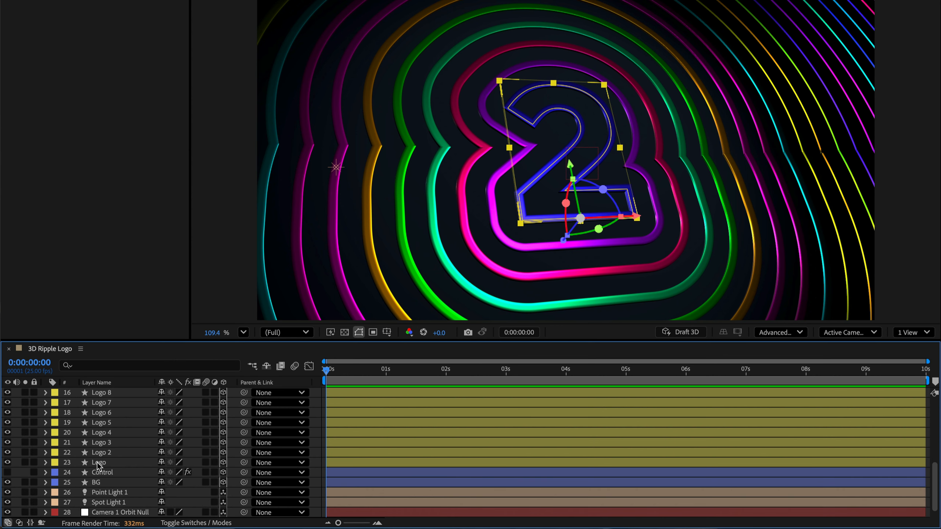
{"action": "left_click", "coordinate": [97, 464], "text": "shift"}
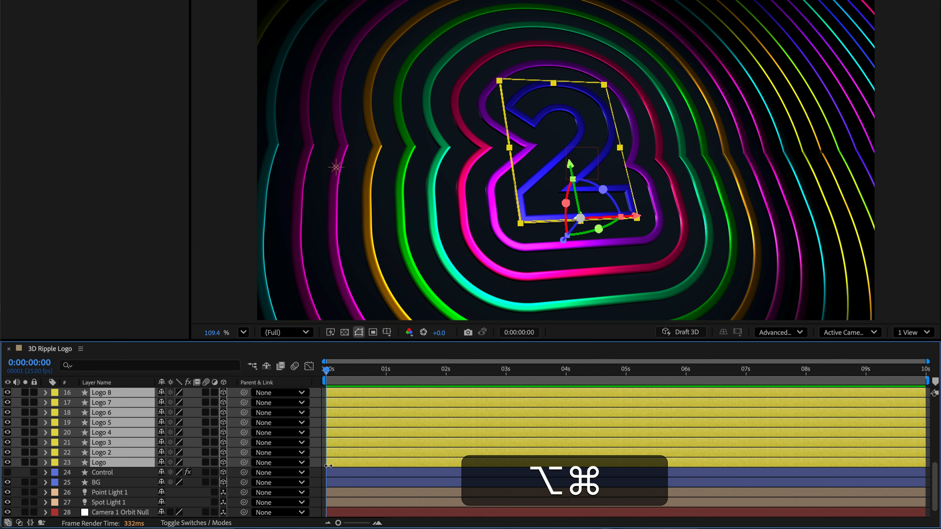
{"action": "left_click_drag", "start_coordinate": [329, 464], "coordinate": [510, 459]}
Turn on Draft 3D and preview the staggered ripple animation
{"action": "scroll", "coordinate": [383, 427], "scroll_direction": "up", "scroll_amount": 10}
{"action": "left_click", "coordinate": [696, 331]}
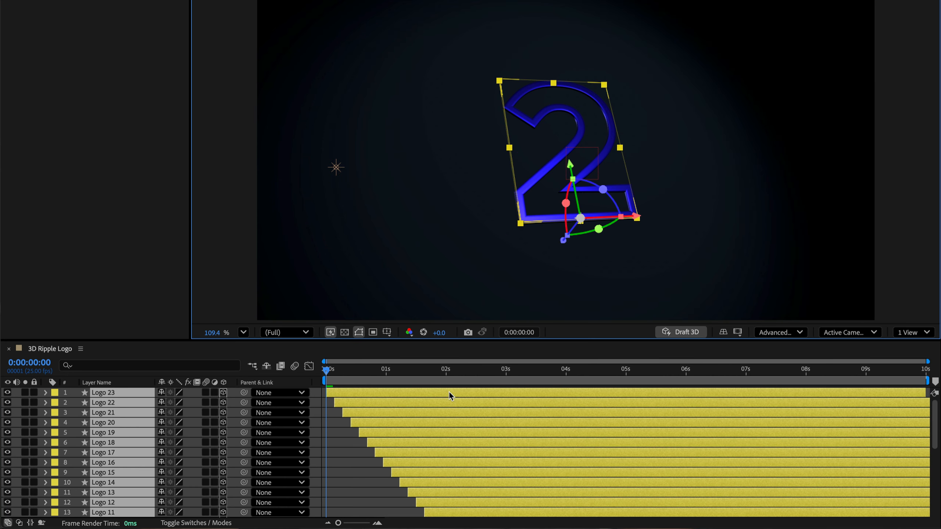
{"action": "key", "text": "space"}
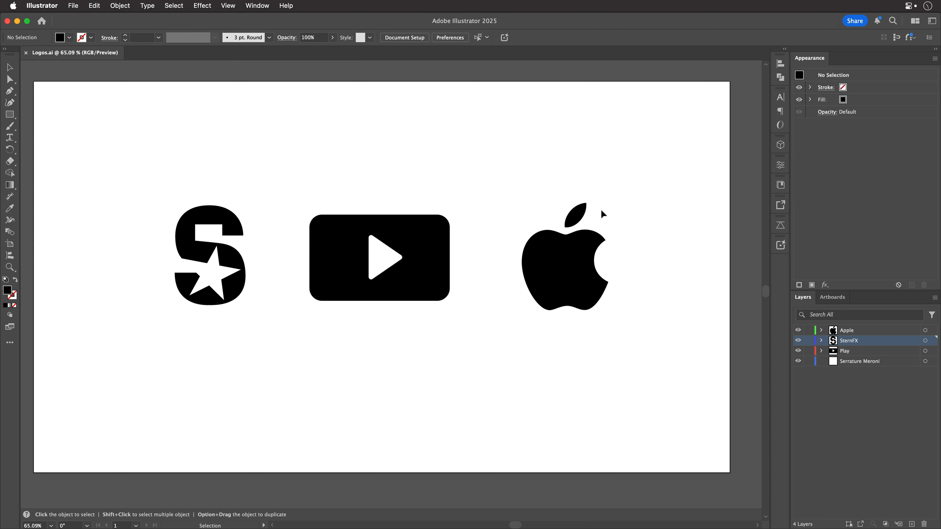
Copy the S outline path of the SternFX logo and switch back to After Effects
{"action": "left_click", "coordinate": [205, 220]}
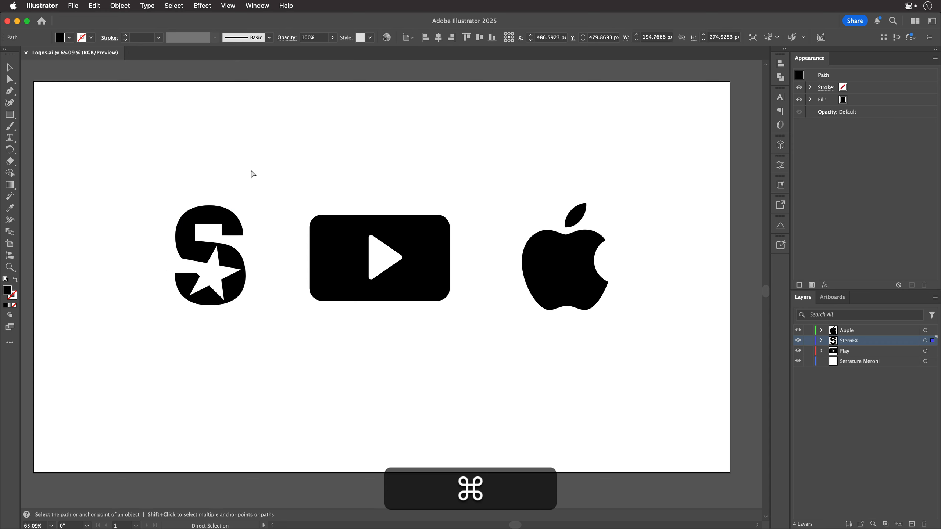
{"action": "key", "text": "super+c"}
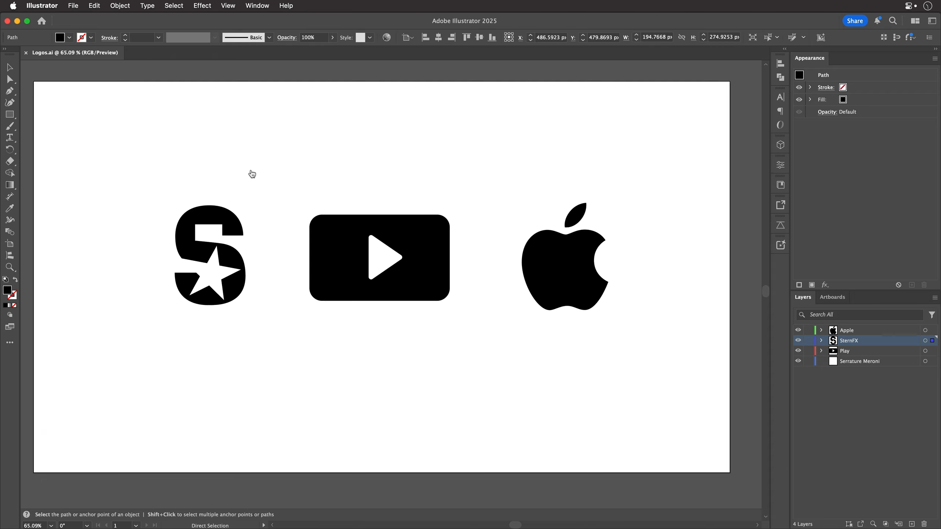
{"action": "key", "text": "super+Tab"}
Expand the Control layer's contents and replace the Path of Path 1 with the copied S outline
{"action": "scroll", "coordinate": [284, 469], "scroll_direction": "down", "scroll_amount": 3}
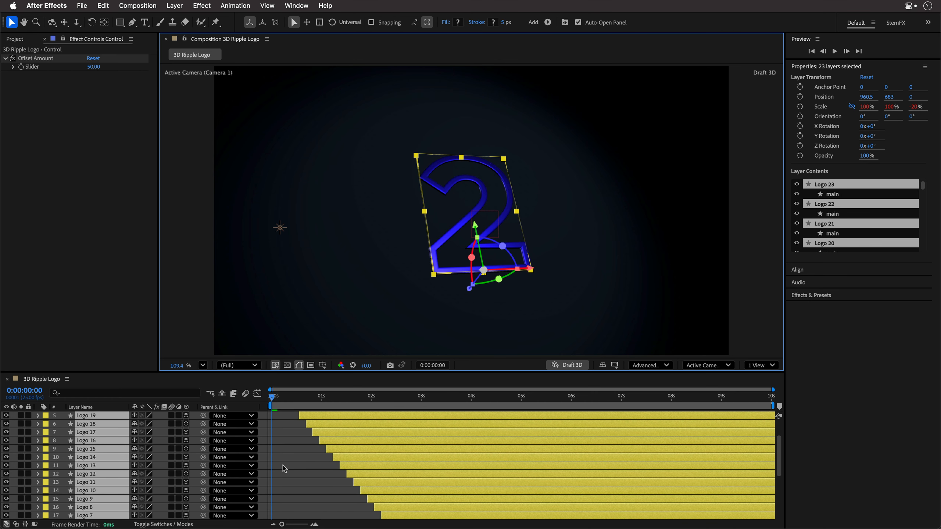
{"action": "scroll", "coordinate": [284, 469], "scroll_direction": "down", "scroll_amount": 8}
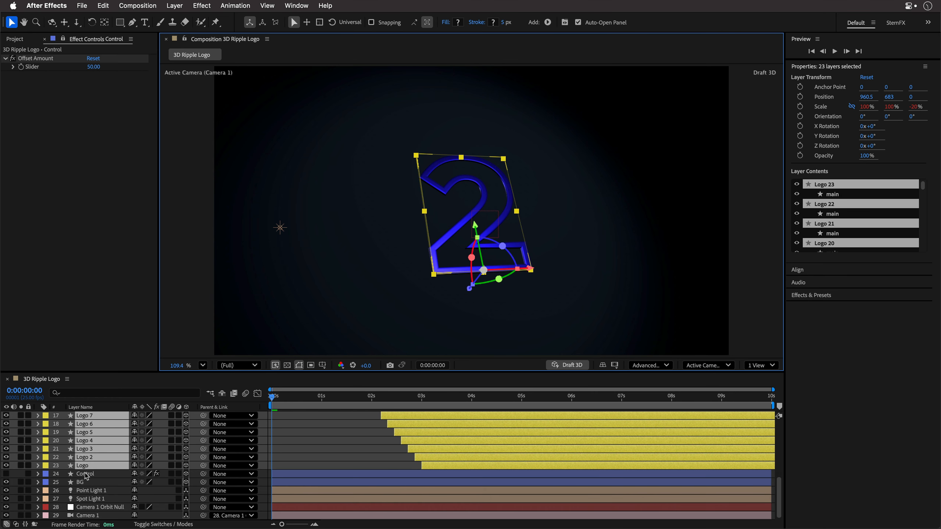
{"action": "left_click", "coordinate": [86, 477]}
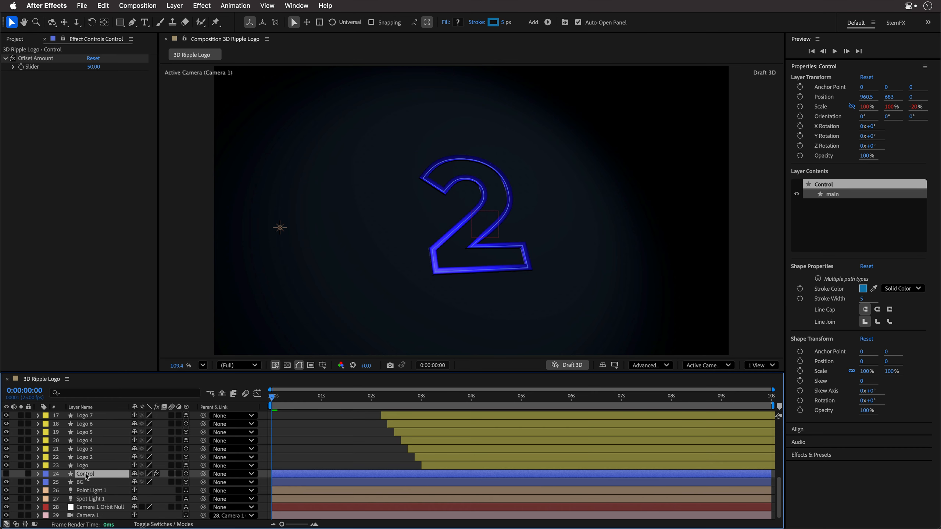
{"action": "left_click", "coordinate": [38, 474]}
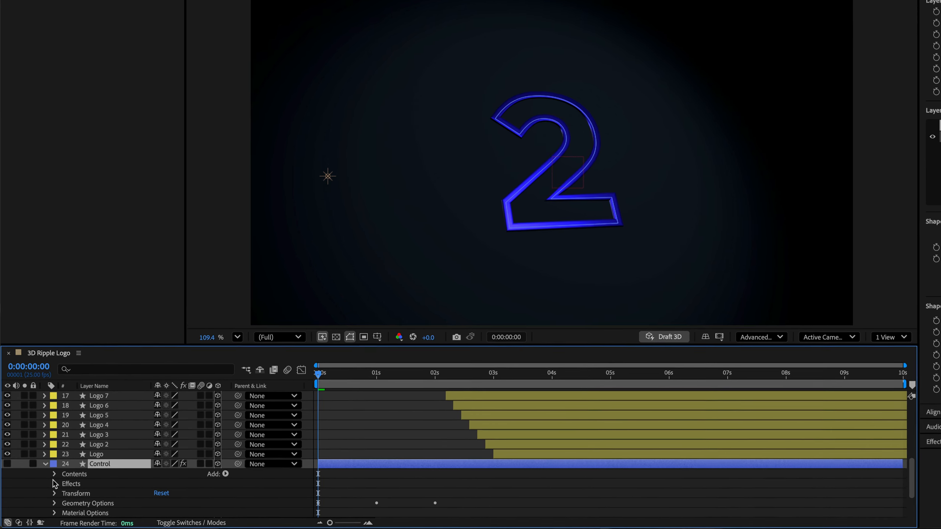
{"action": "left_click", "coordinate": [54, 474]}
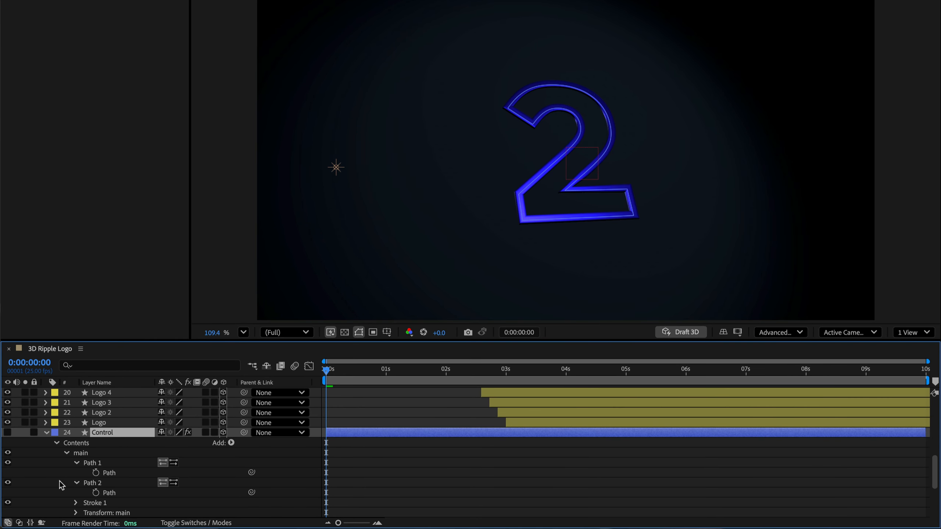
{"action": "left_click", "coordinate": [108, 474]}
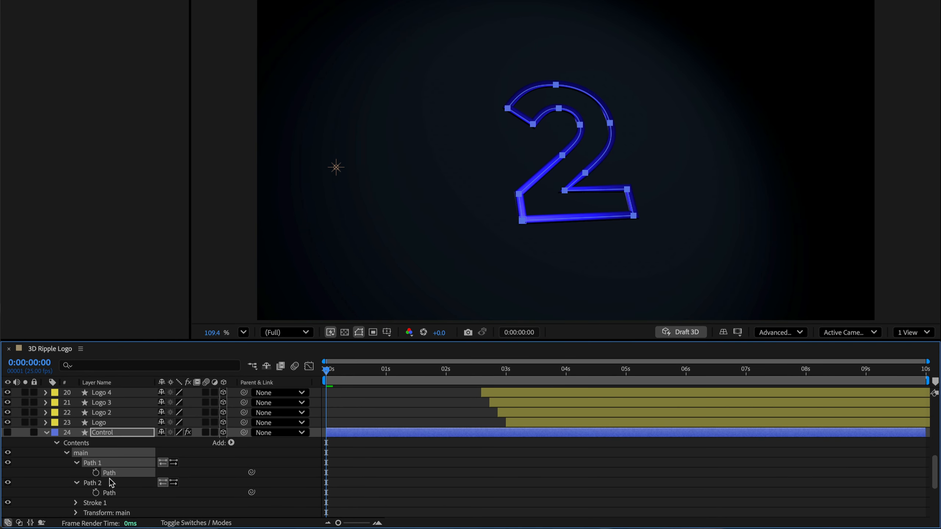
{"action": "key", "text": "super+v"}
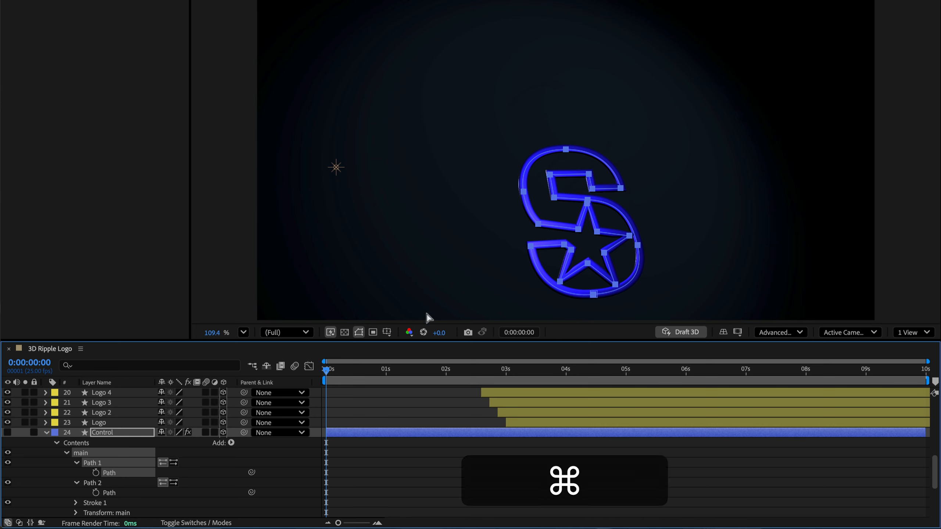
Free-transform the pasted S path and move it upward in steps to where the 2 stood in the composition
{"action": "key", "text": "super+t"}
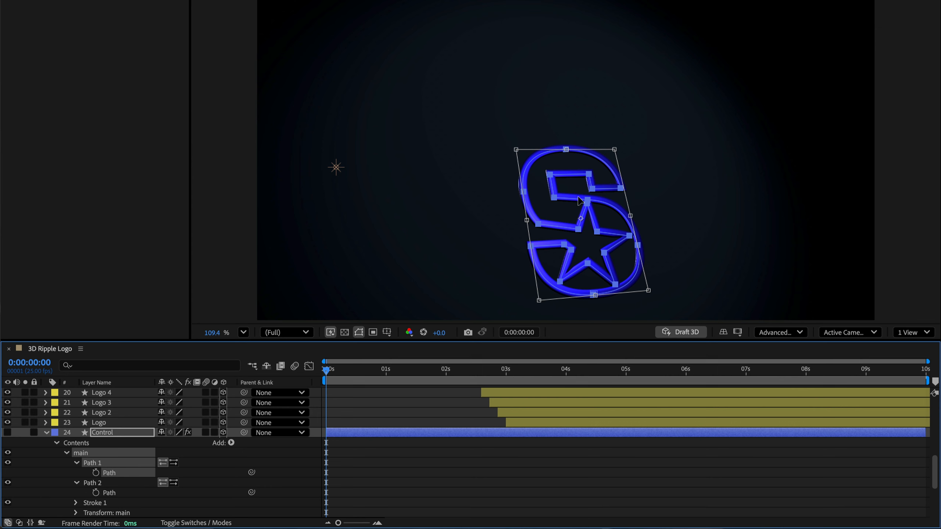
{"action": "key", "text": "shift+Up"}
{"action": "key", "text": "shift+Up"}
{"action": "key", "text": "shift+Up"}
{"action": "key", "text": "shift+Up"}
{"action": "key", "text": "shift+Up"}
{"action": "key", "text": "shift+Up"}
{"action": "key", "text": "shift+Up"}
{"action": "key", "text": "shift+Up"}
{"action": "key", "text": "shift+Up"}
{"action": "key", "text": "shift+Up"}
{"action": "key", "text": "shift+Up"}
{"action": "key", "text": "shift+Up"}
{"action": "key", "text": "shift+Up"}
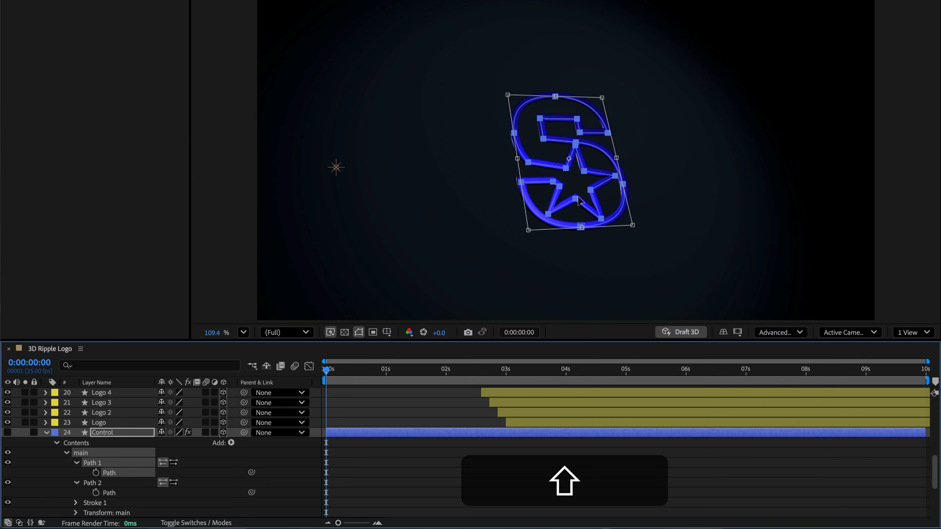
{"action": "key", "text": "shift+Up"}
{"action": "key", "text": "shift+Up"}
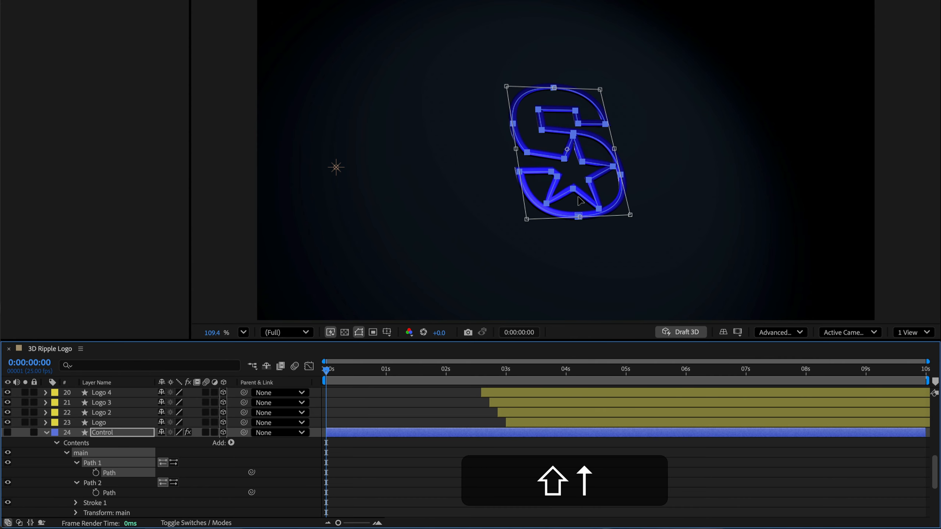
Go to 0:00:05:10, set the Control layer's Offset Amount slider to 49 and move the time to 0:00:05:13
{"action": "left_click_drag", "start_coordinate": [342, 371], "coordinate": [650, 368]}
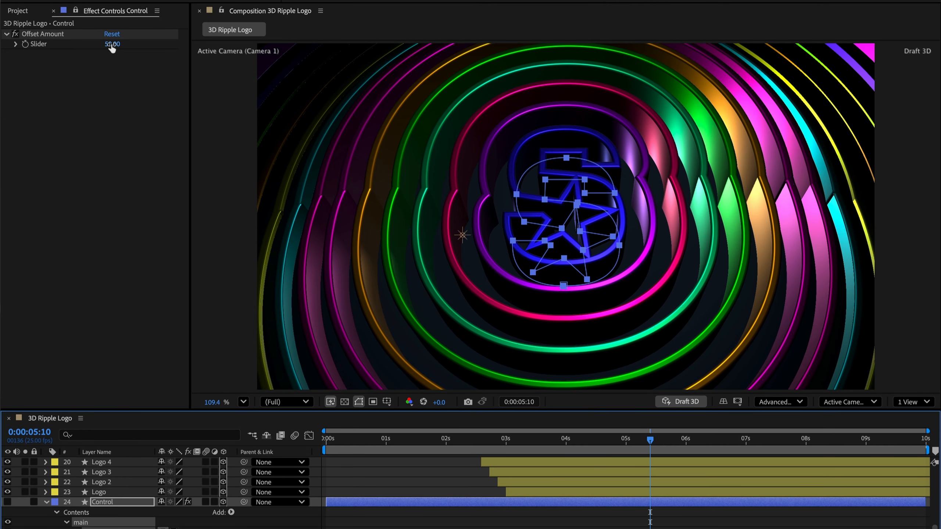
{"action": "mouse_move", "coordinate": [111, 48]}
{"action": "left_mouse_down"}
{"action": "mouse_move", "coordinate": [121, 44]}
{"action": "mouse_move", "coordinate": [108, 44]}
{"action": "left_mouse_up"}
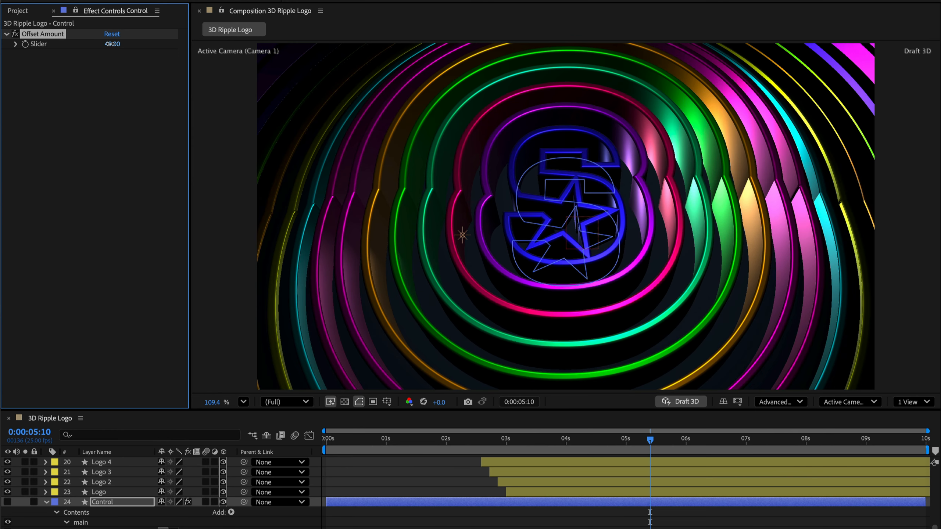
{"action": "left_click", "coordinate": [426, 523]}
{"action": "mouse_move", "coordinate": [650, 439]}
{"action": "left_mouse_down"}
{"action": "mouse_move", "coordinate": [328, 434]}
{"action": "mouse_move", "coordinate": [655, 447]}
{"action": "left_mouse_up"}
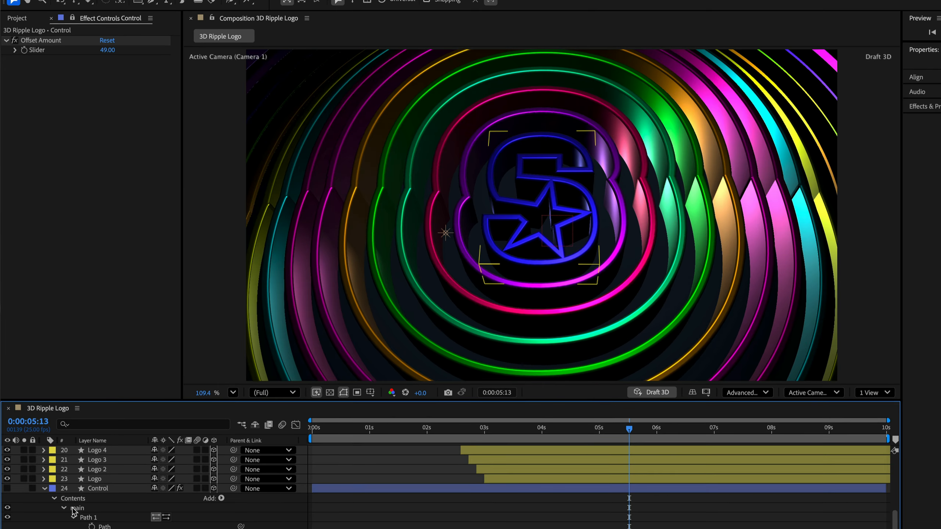
Hide the Camera 1 Orbit Null and expand its Transform properties to check the Y Rotation keyframes at the composition's start and end
{"action": "scroll", "coordinate": [17, 481], "scroll_direction": "down", "scroll_amount": 4}
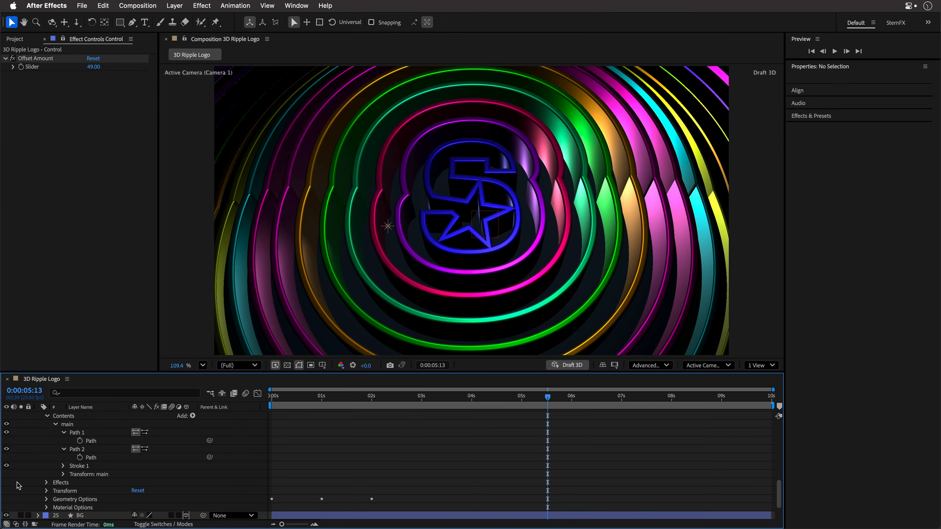
{"action": "scroll", "coordinate": [16, 482], "scroll_direction": "down", "scroll_amount": 5}
{"action": "left_click", "coordinate": [6, 432]}
{"action": "left_click", "coordinate": [39, 433]}
{"action": "left_click", "coordinate": [46, 441]}
{"action": "key", "text": "Home"}
{"action": "left_click", "coordinate": [62, 490]}
{"action": "key", "text": "End"}
{"action": "key", "text": "Home"}
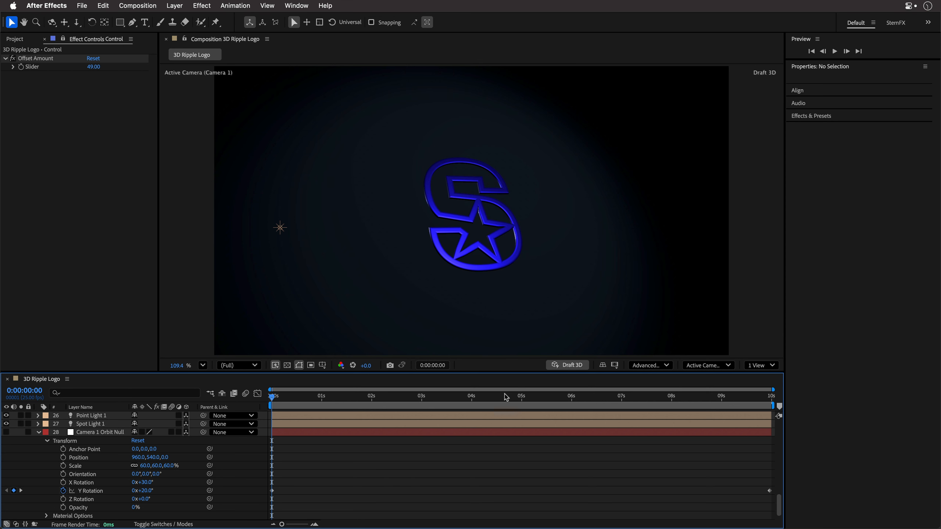
At 5 seconds, set the Camera 1 Orbit Null's scale to 40% and turn off Draft 3D
{"action": "left_click", "coordinate": [521, 397]}
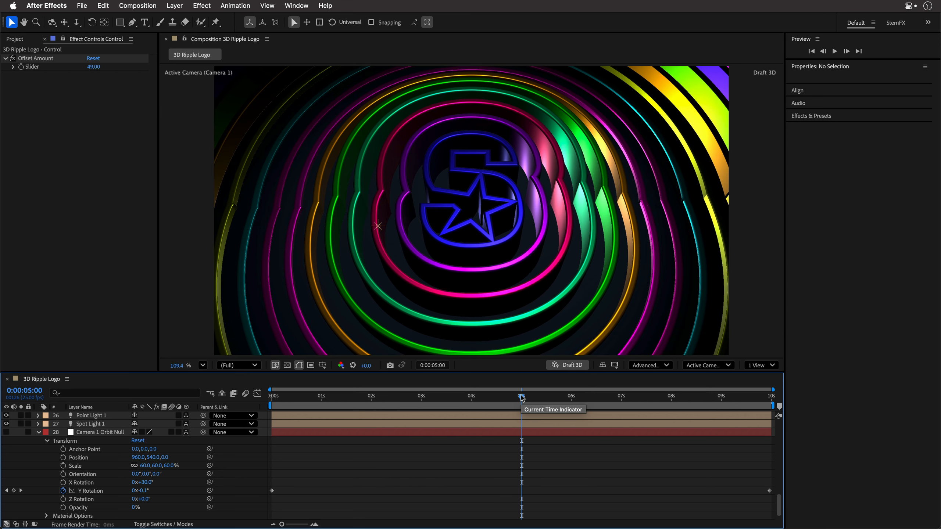
{"action": "left_click", "coordinate": [167, 466]}
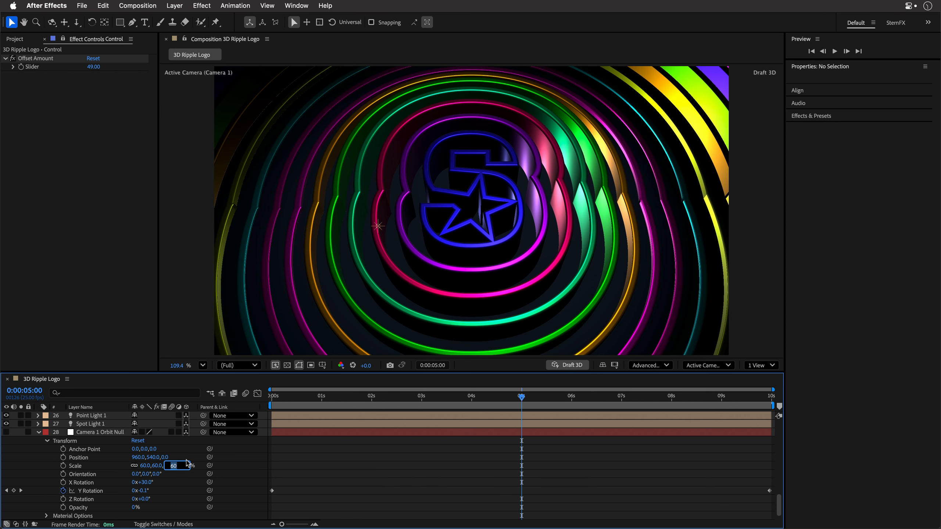
{"action": "type", "text": "40"}
{"action": "key", "text": "Return"}
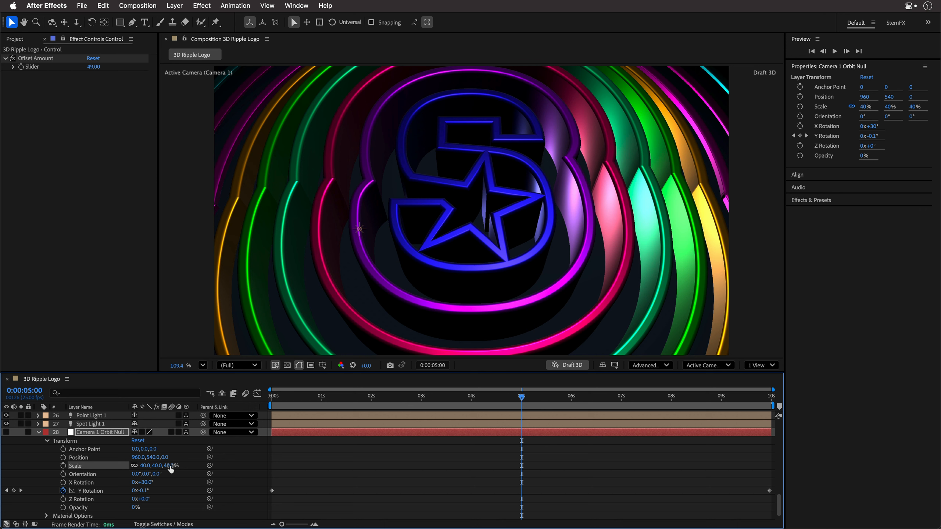
{"action": "left_click", "coordinate": [573, 365]}
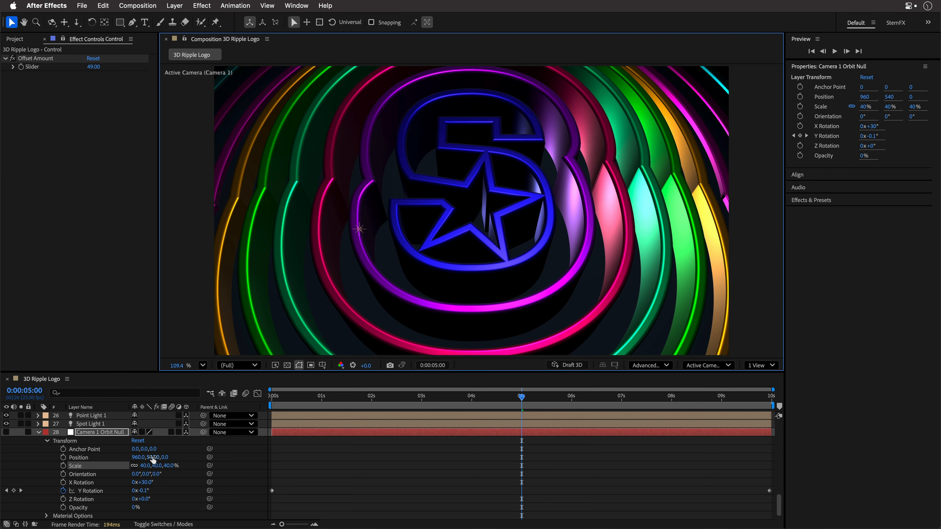
Set the Camera 1 Orbit Null's Y position to 502 and its scale to 50%, and collapse its Transform properties
{"action": "left_click_drag", "start_coordinate": [153, 457], "coordinate": [131, 458]}
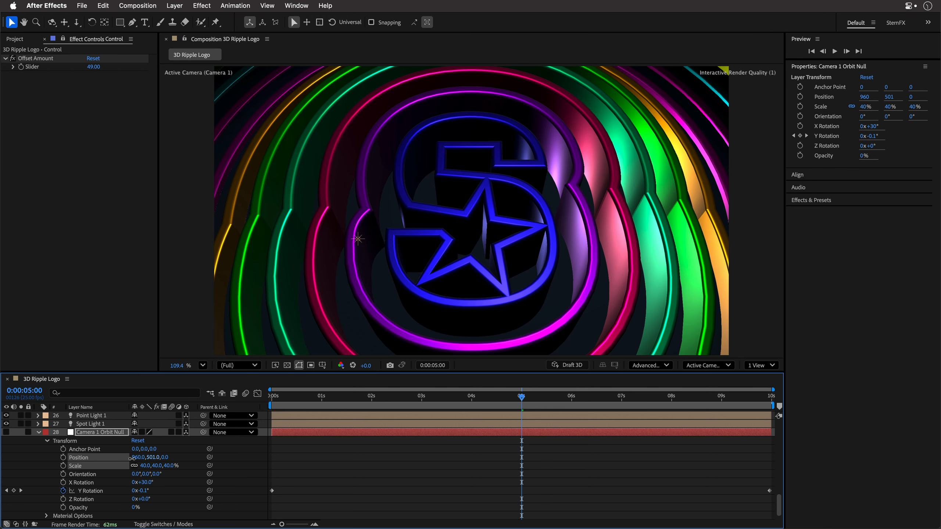
{"action": "left_click", "coordinate": [170, 468]}
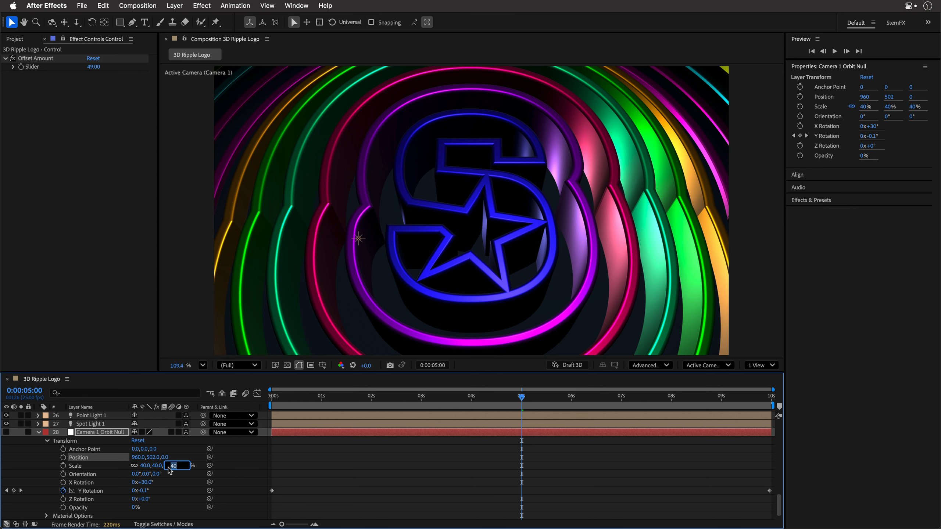
{"action": "type", "text": "50"}
{"action": "key", "text": "Return"}
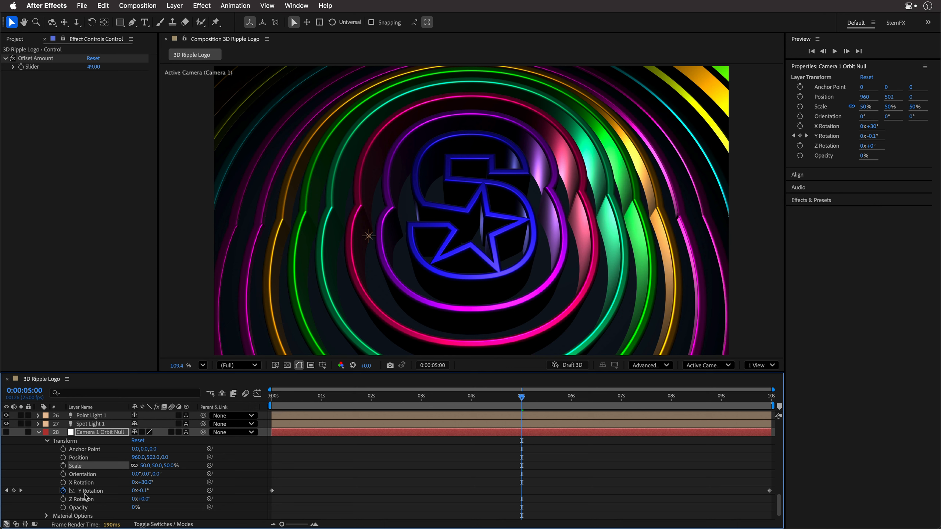
{"action": "left_click", "coordinate": [48, 442]}
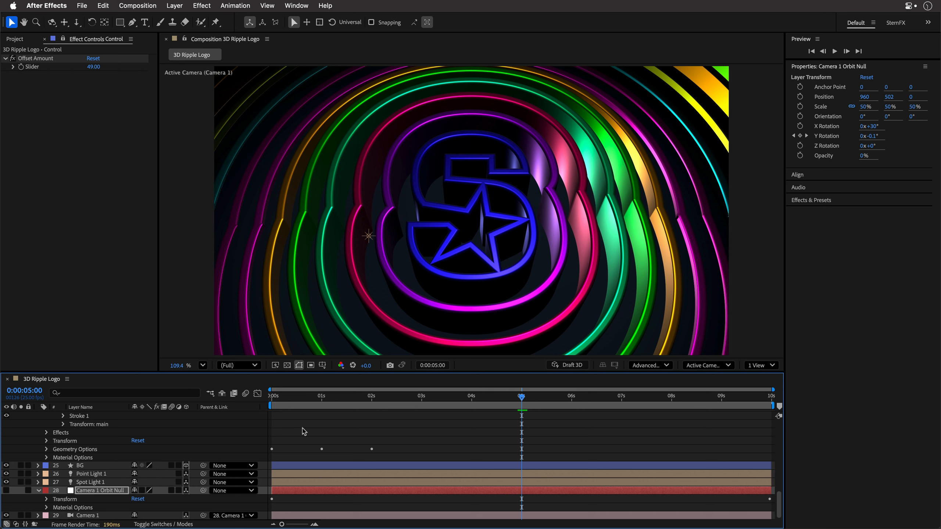
Go to the composition's start, switch to Illustrator and copy the Play logo's rounded rectangle path
{"action": "scroll", "coordinate": [158, 456], "scroll_direction": "up", "scroll_amount": 3}
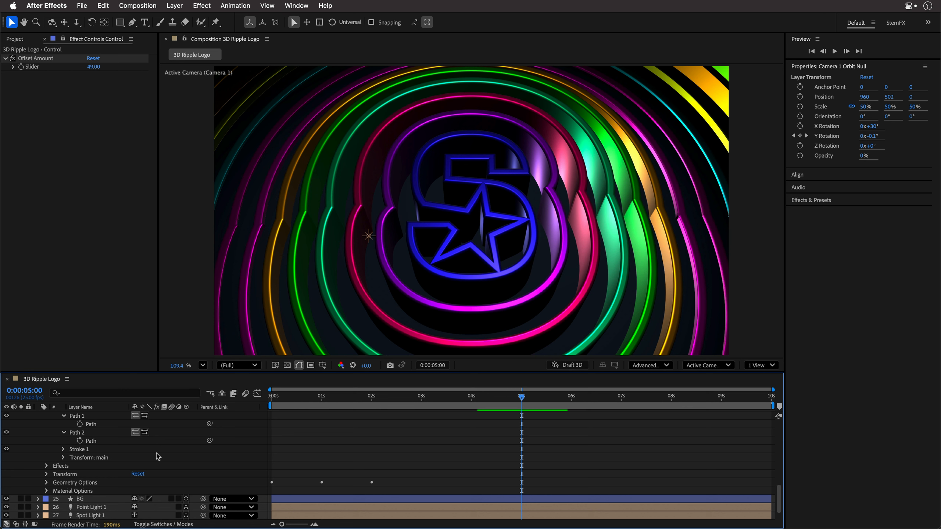
{"action": "scroll", "coordinate": [157, 457], "scroll_direction": "up", "scroll_amount": 1}
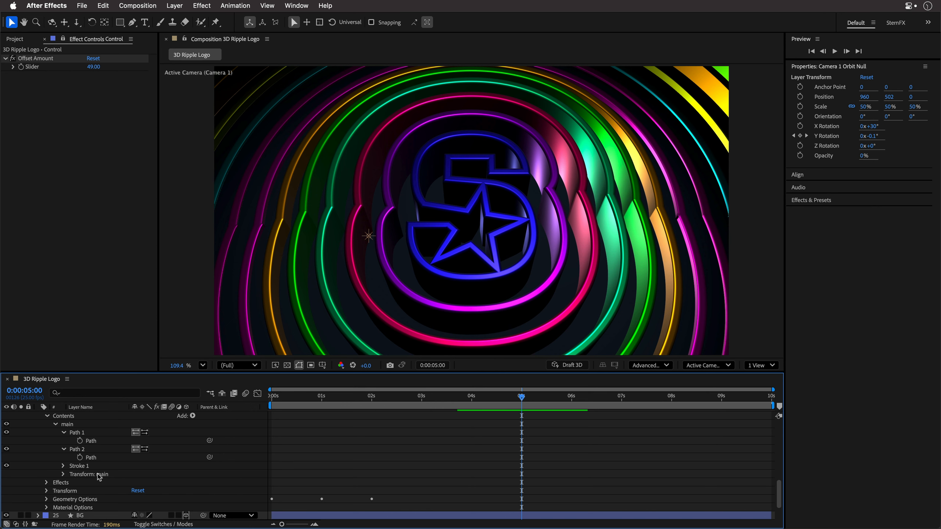
{"action": "left_click", "coordinate": [273, 397]}
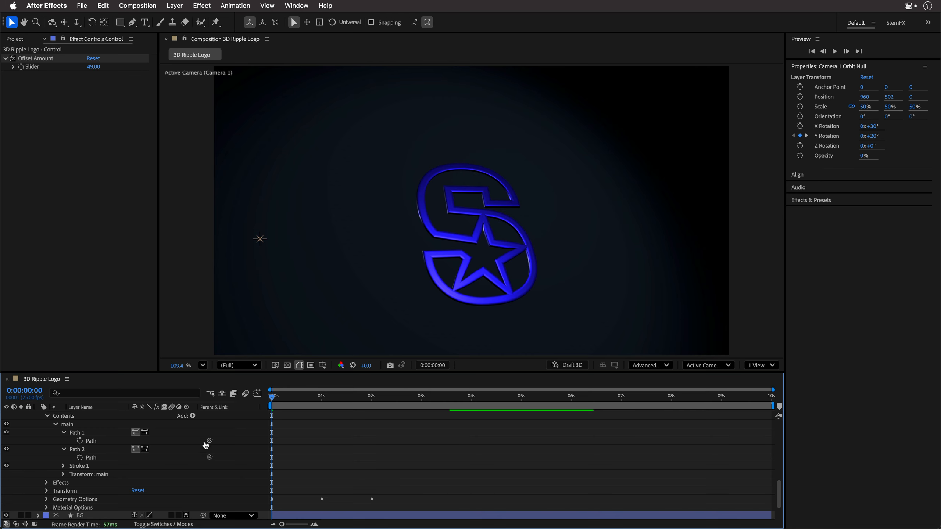
{"action": "key", "text": "super+Tab"}
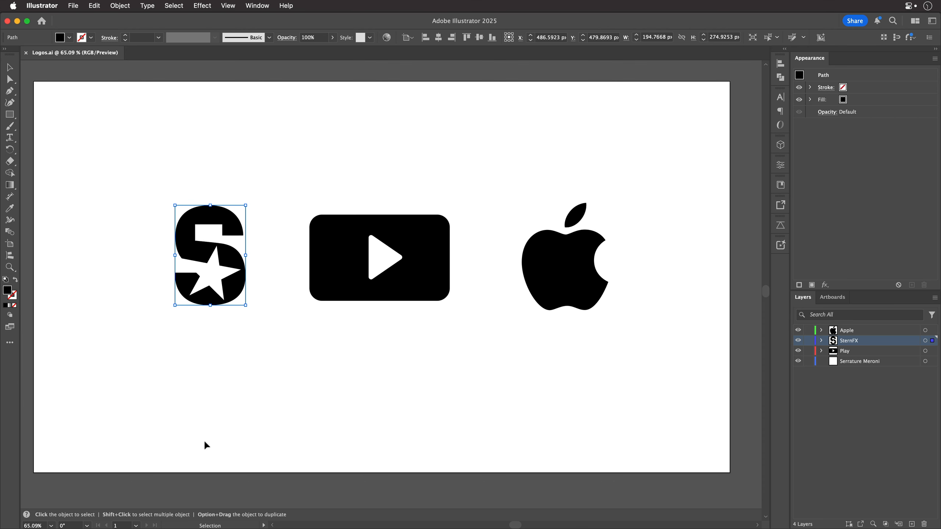
{"action": "left_click", "coordinate": [381, 225]}
{"action": "key", "text": "a"}
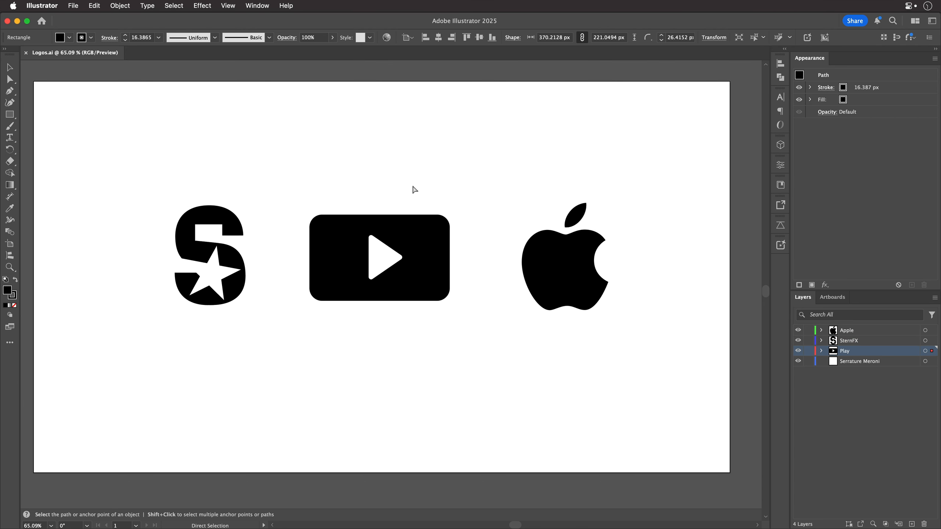
{"action": "key", "text": "super+c"}
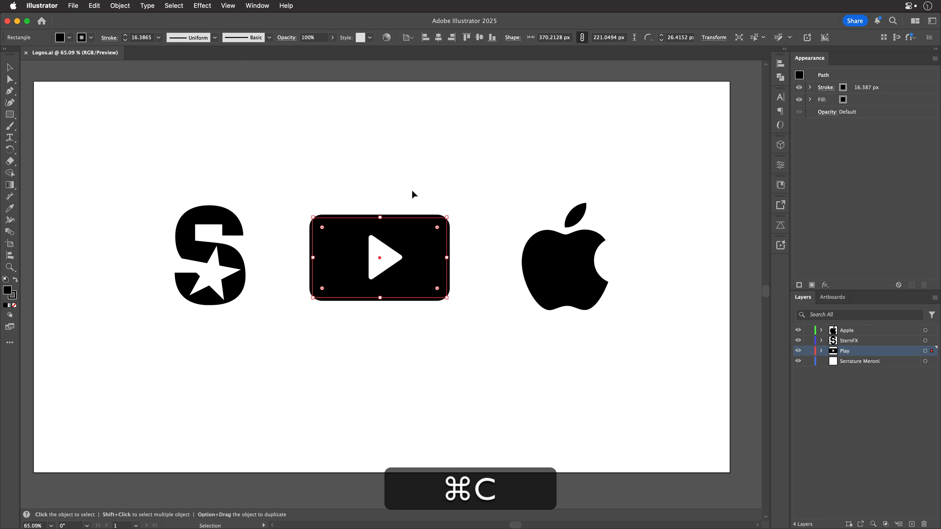
Switch back to After Effects and paste the rounded rectangle into the Path property of the Control layer's Path 1
{"action": "key", "text": "super+Tab"}
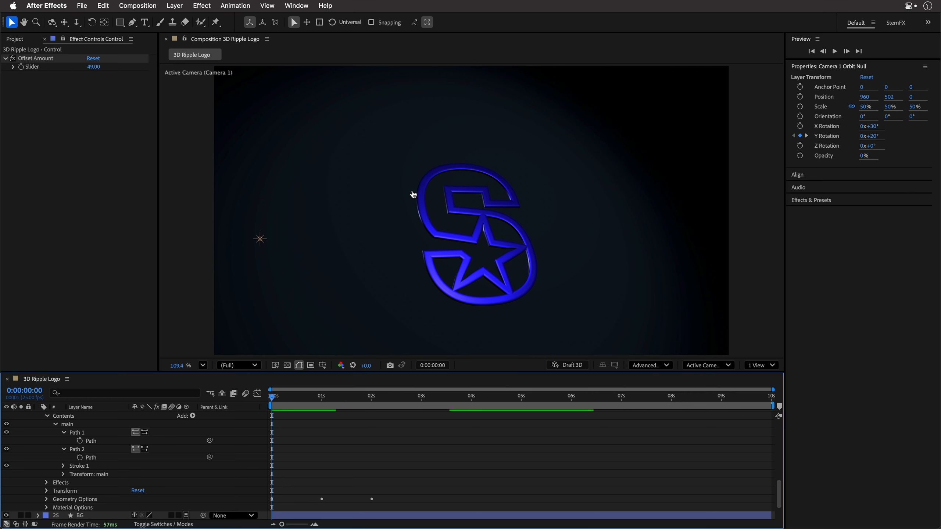
{"action": "left_click", "coordinate": [92, 442]}
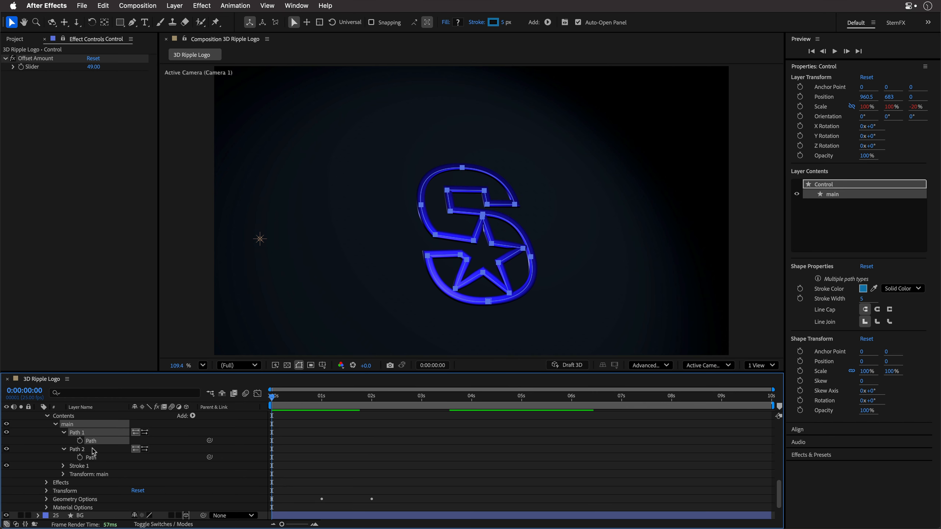
{"action": "key", "text": "super+v"}
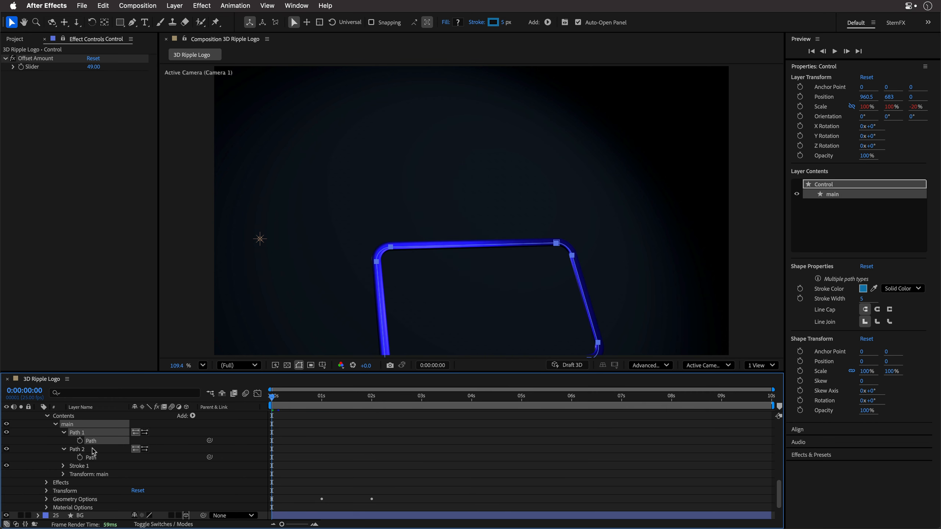
Nudge the pasted rectangle path upward and slightly sideways in large steps until it sits near the middle of the composition
{"action": "key", "text": "shift+Up"}
{"action": "key", "text": "shift+Up"}
{"action": "key", "text": "shift+Up"}
{"action": "key", "text": "shift+Up"}
{"action": "key", "text": "shift+Up"}
{"action": "key", "text": "shift+Up"}
{"action": "key", "text": "shift+Up"}
{"action": "key", "text": "shift+Up"}
{"action": "key", "text": "shift+Up"}
{"action": "key", "text": "shift+Up"}
{"action": "key", "text": "shift+Up"}
{"action": "key", "text": "shift+Up"}
{"action": "key", "text": "shift+Up"}
{"action": "key", "text": "shift+Up"}
{"action": "key", "text": "shift+Up"}
{"action": "key", "text": "shift+Up"}
{"action": "key", "text": "shift+Up"}
{"action": "key", "text": "shift+Up"}
{"action": "key", "text": "shift+Up"}
{"action": "key", "text": "shift+Up"}
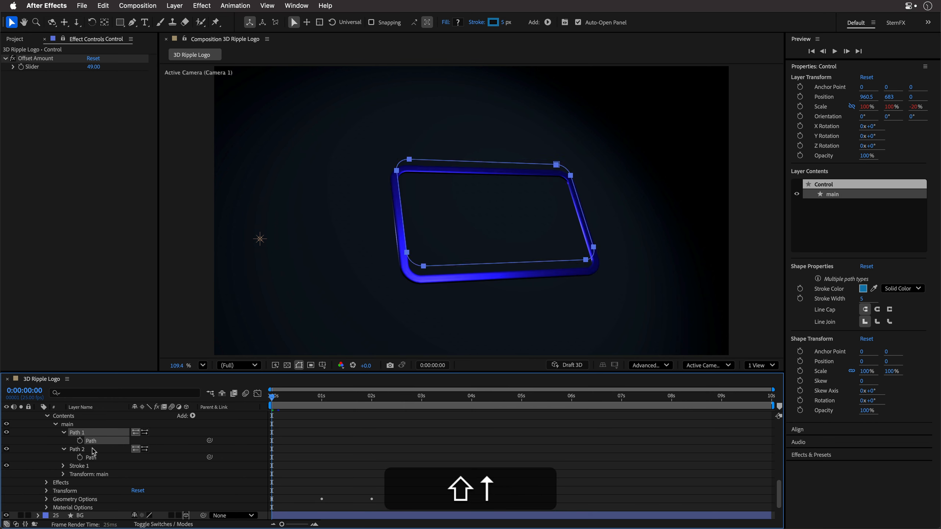
{"action": "key", "text": "shift+Down"}
{"action": "key", "text": "shift+Left"}
{"action": "key", "text": "shift+Up"}
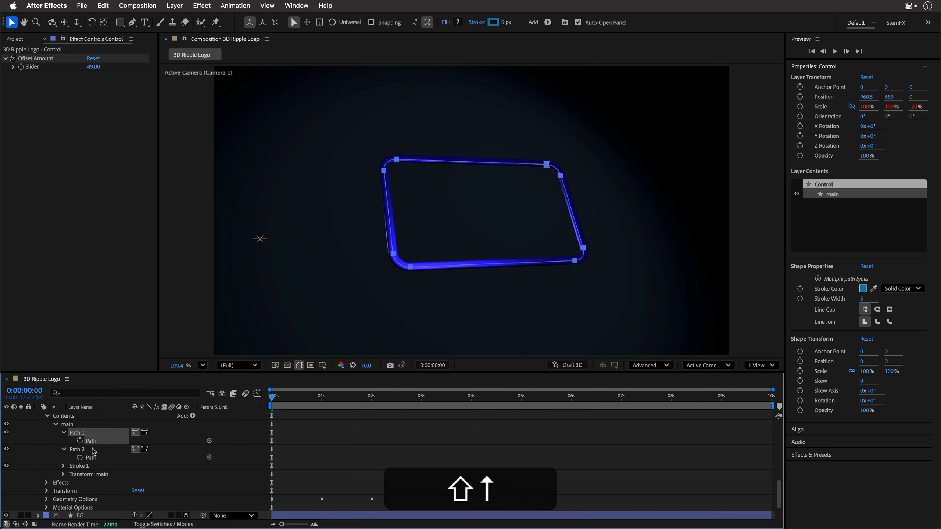
{"action": "key", "text": "shift+Right"}
{"action": "key", "text": "shift+Down"}
{"action": "key", "text": "shift+Up"}
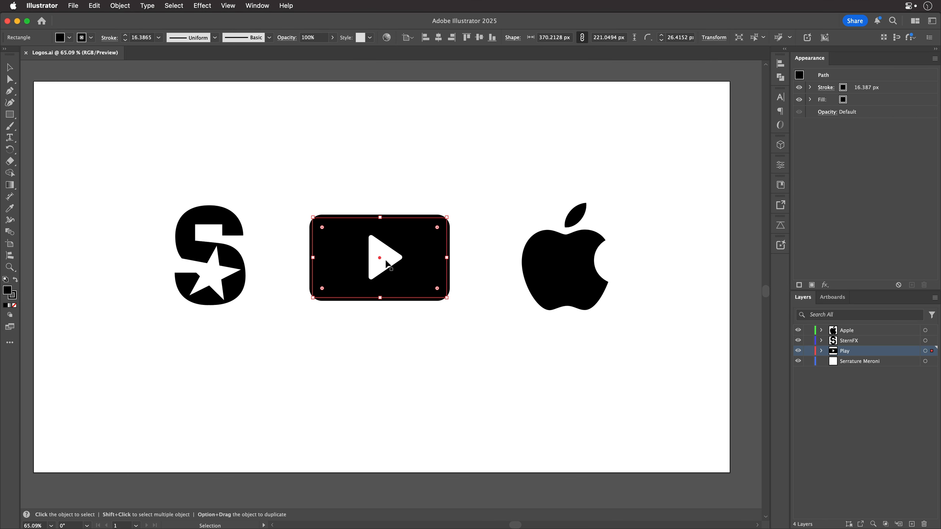
Copy the white play triangle from Illustrator into the Control layer's Path 2 and nudge it up to the rectangle's centre
{"action": "left_click", "coordinate": [389, 248]}
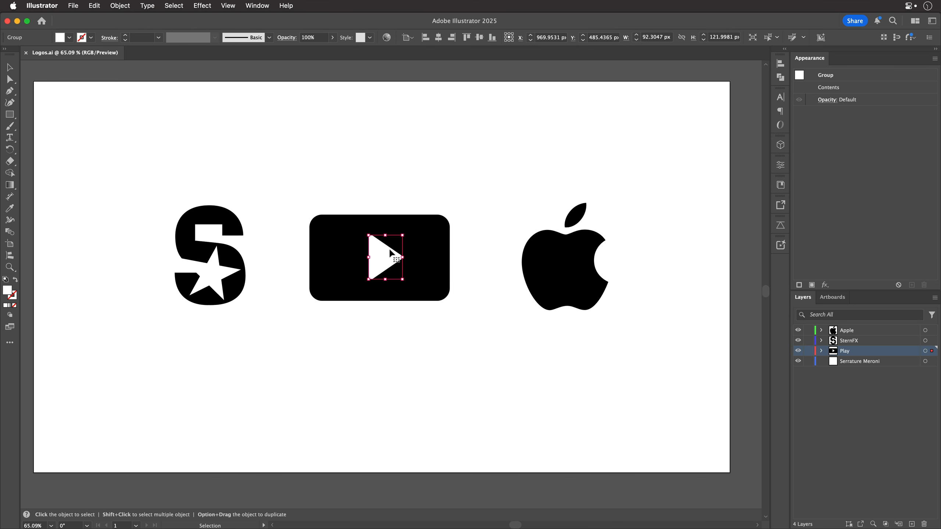
{"action": "key", "text": "super"}
{"action": "key", "text": "shift+Up"}
{"action": "key", "text": "shift+Up"}
{"action": "key", "text": "shift+Up"}
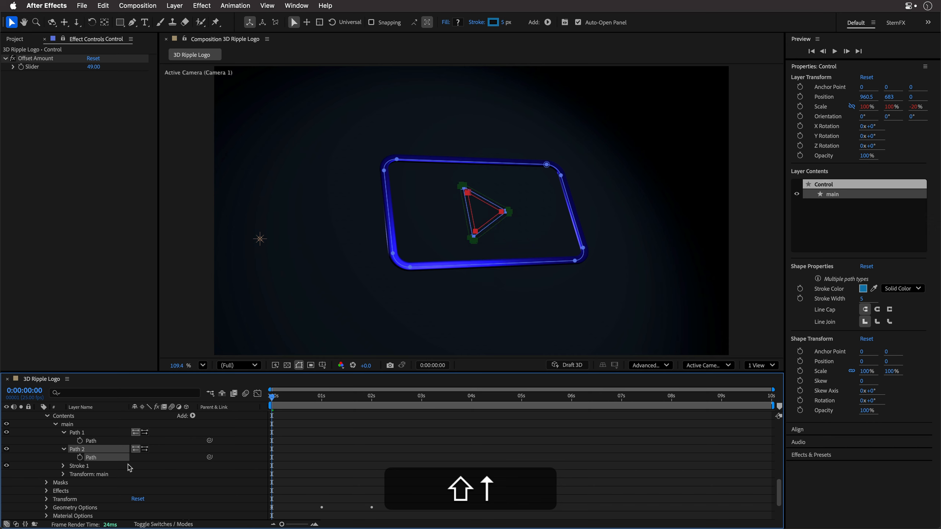
{"action": "key", "text": "shift+Up"}
{"action": "key", "text": "Up"}
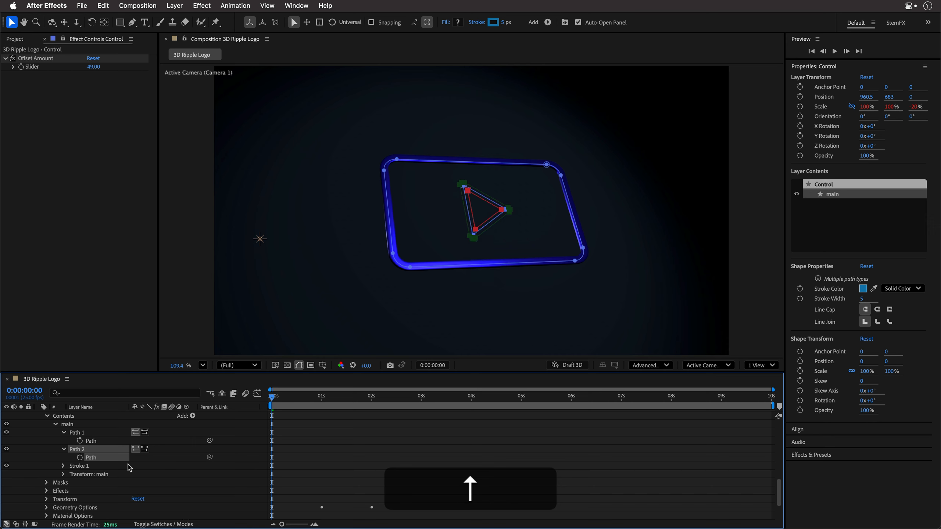
{"action": "key", "text": "Up"}
{"action": "key", "text": "Up"}
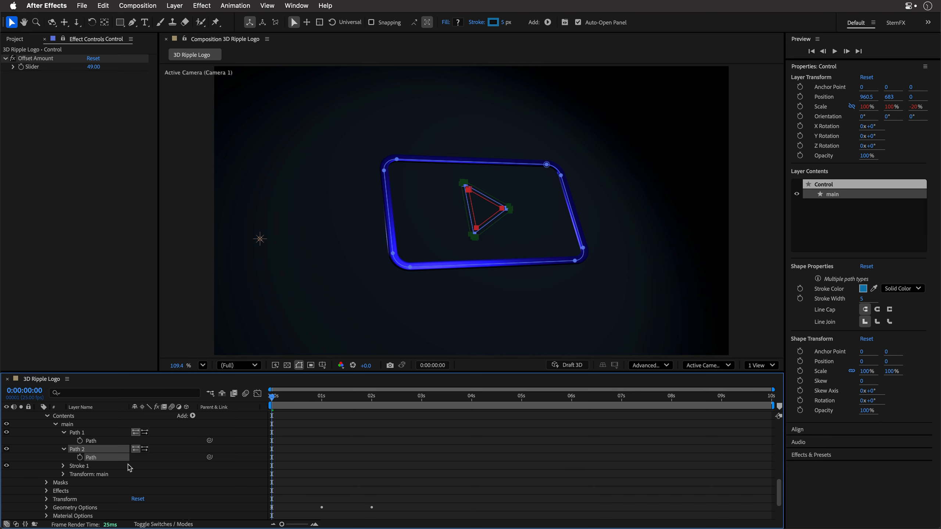
Make the Control layer visible and hide the Logo 23 layer that overlaps it
{"action": "scroll", "coordinate": [147, 470], "scroll_direction": "up", "scroll_amount": 3}
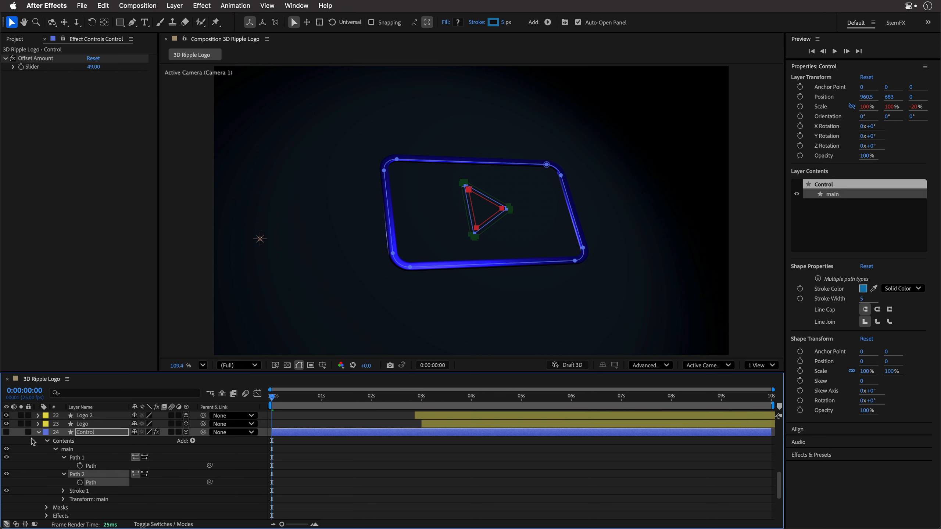
{"action": "left_click", "coordinate": [6, 433]}
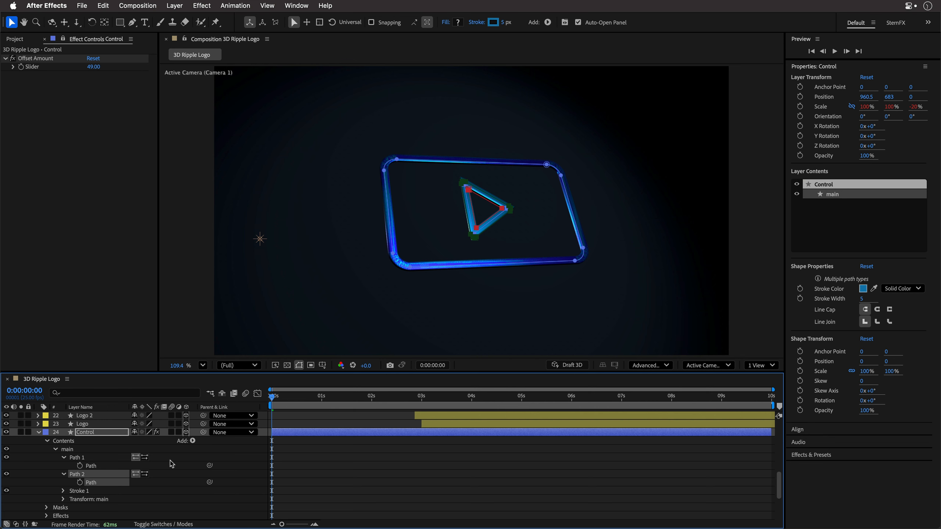
{"action": "left_click", "coordinate": [170, 460]}
{"action": "scroll", "coordinate": [170, 460], "scroll_direction": "up", "scroll_amount": 10}
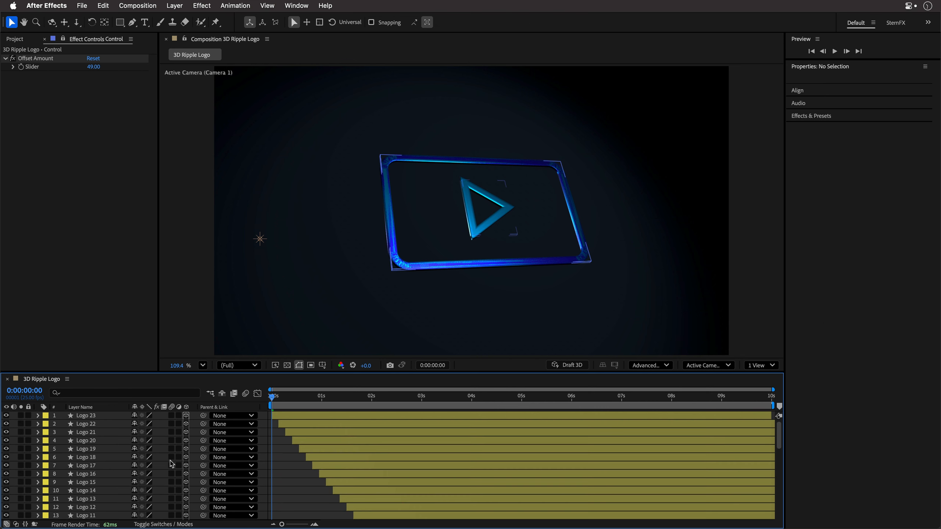
{"action": "left_click", "coordinate": [6, 415]}
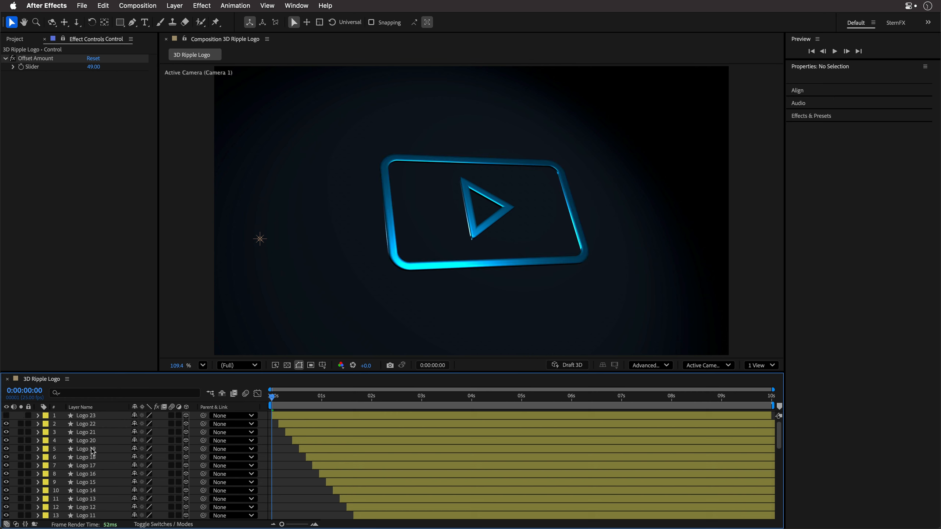
At 0:00:03:11, switch Merge Paths 1 in Logo 22's main group off and back on to compare the offset shapes
{"action": "left_click_drag", "start_coordinate": [286, 403], "coordinate": [444, 407]}
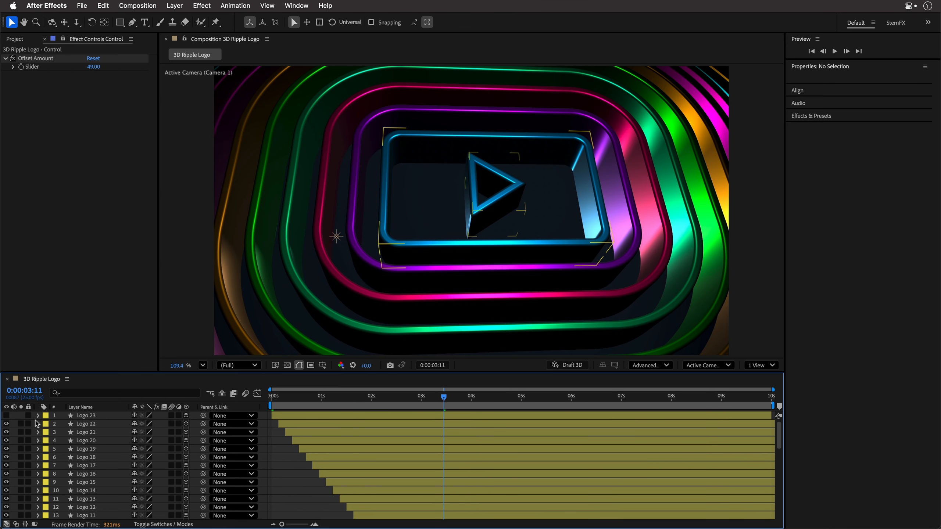
{"action": "left_click", "coordinate": [38, 424]}
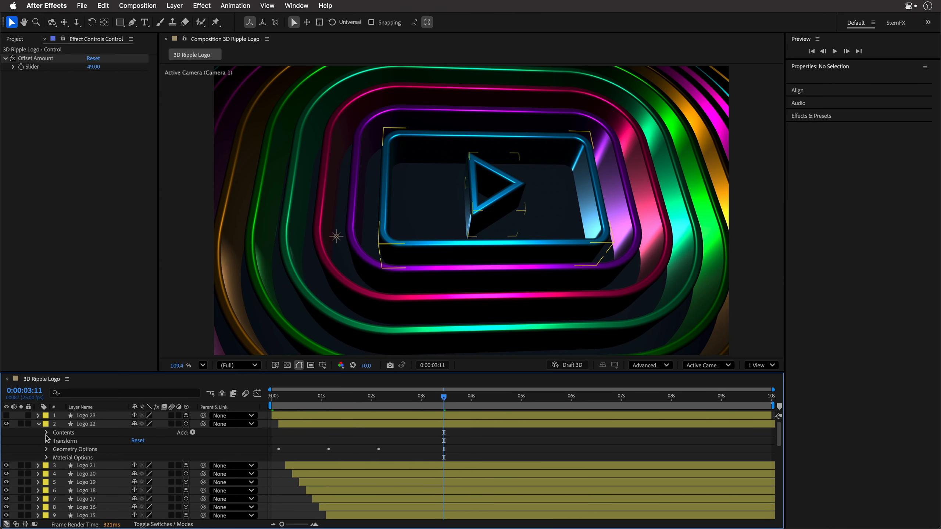
{"action": "left_click", "coordinate": [46, 432]}
{"action": "left_click", "coordinate": [56, 441]}
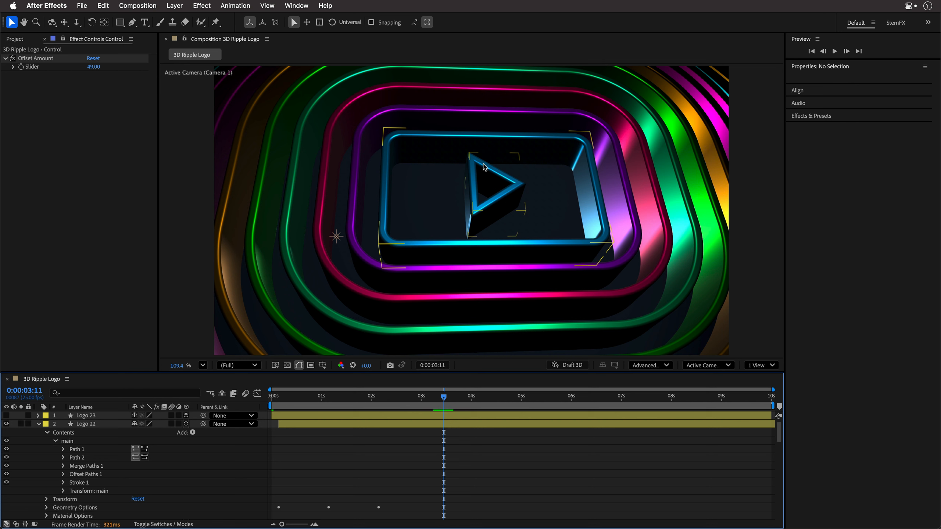
{"action": "left_click", "coordinate": [80, 467]}
{"action": "left_click", "coordinate": [6, 465]}
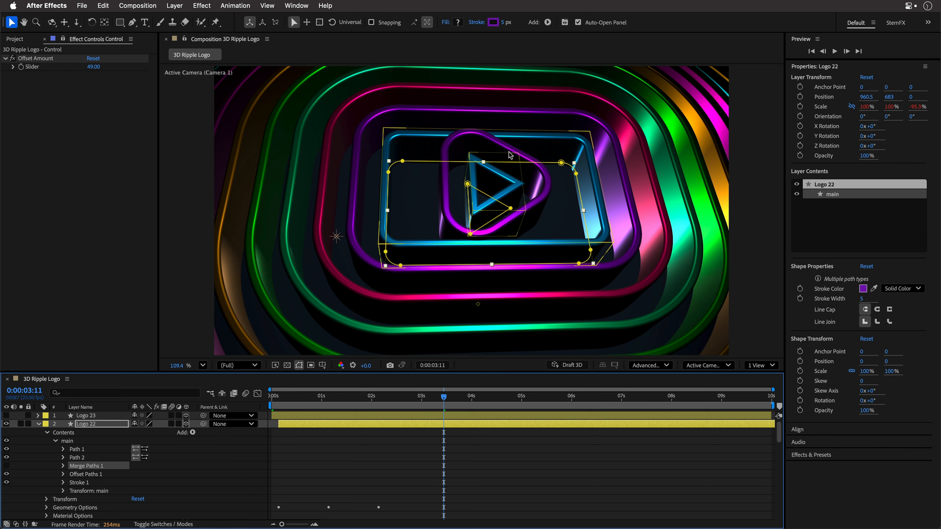
{"action": "left_click", "coordinate": [7, 466]}
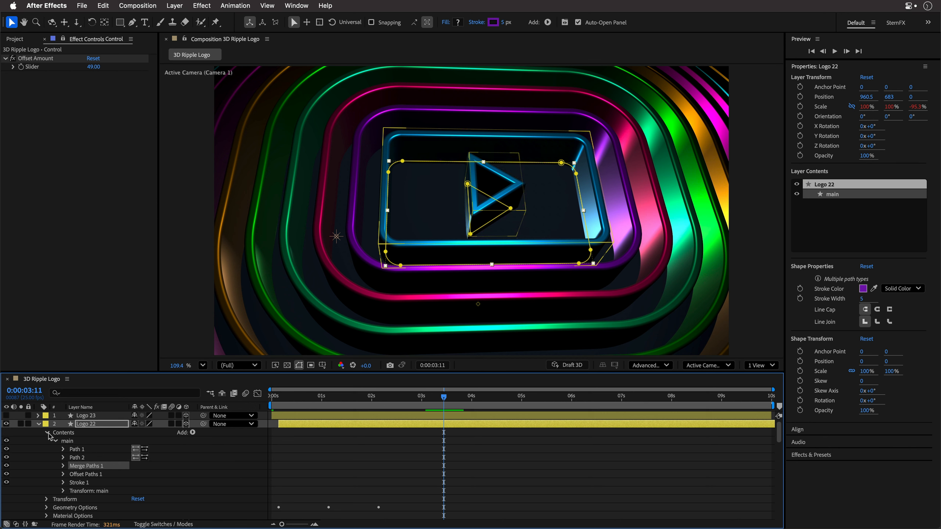
{"action": "left_click", "coordinate": [39, 424]}
Find the Control layer's paths, go to the composition's start and copy the apple body path from Illustrator
{"action": "scroll", "coordinate": [395, 475], "scroll_direction": "down", "scroll_amount": 10}
{"action": "scroll", "coordinate": [158, 487], "scroll_direction": "down", "scroll_amount": 2}
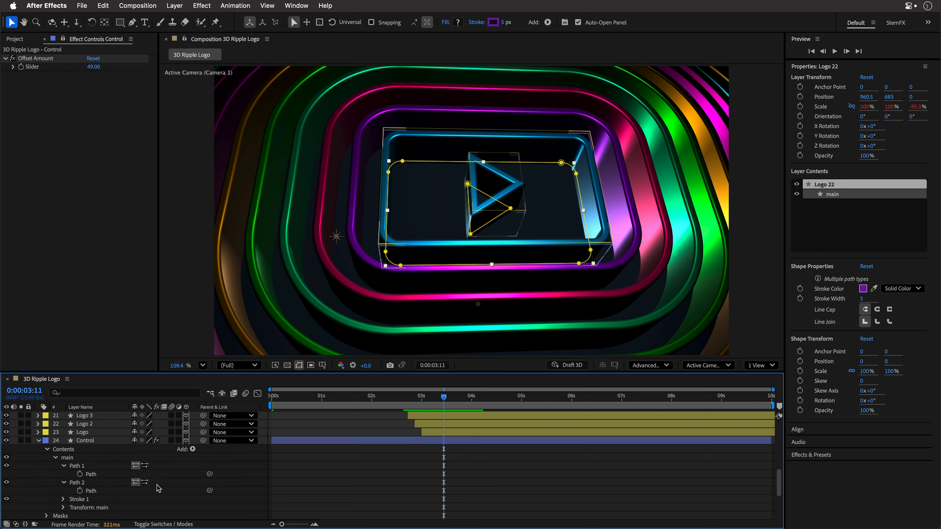
{"action": "scroll", "coordinate": [159, 489], "scroll_direction": "down", "scroll_amount": 1}
{"action": "scroll", "coordinate": [158, 489], "scroll_direction": "up", "scroll_amount": 2}
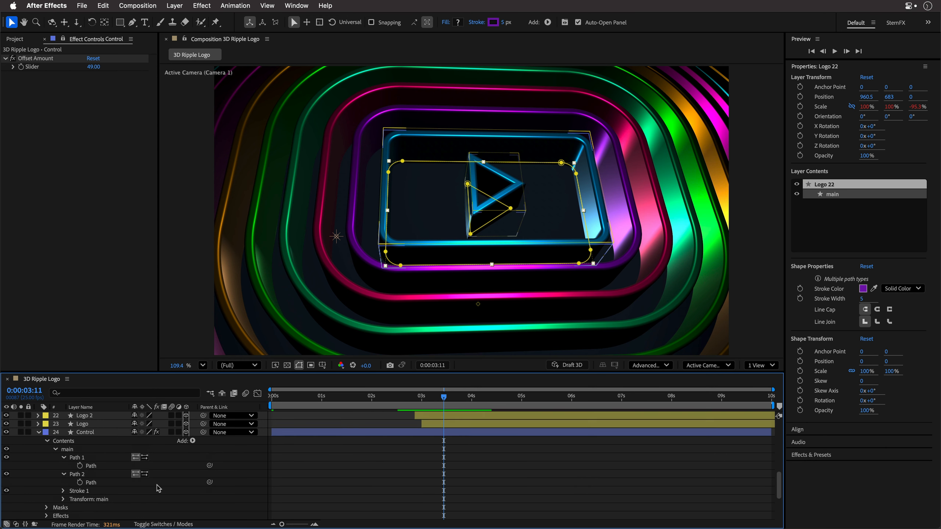
{"action": "scroll", "coordinate": [158, 488], "scroll_direction": "down", "scroll_amount": 1}
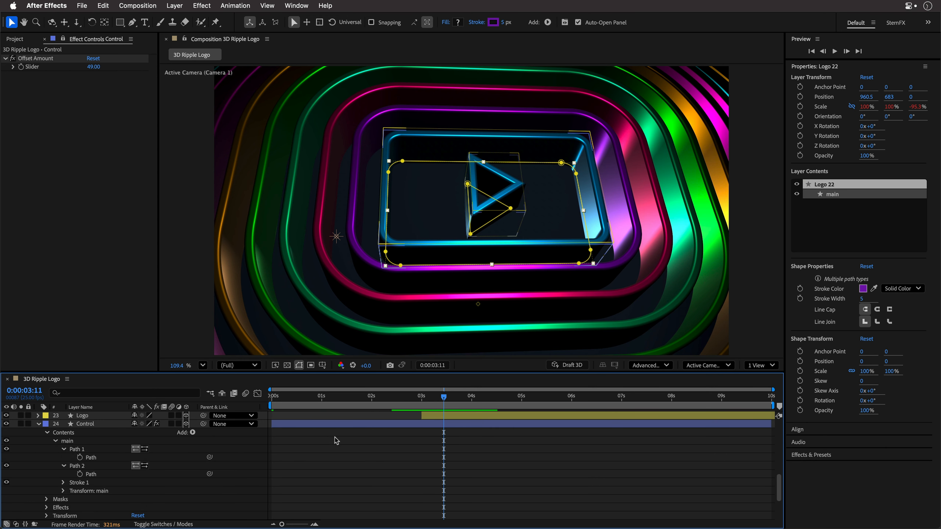
{"action": "left_click", "coordinate": [274, 399]}
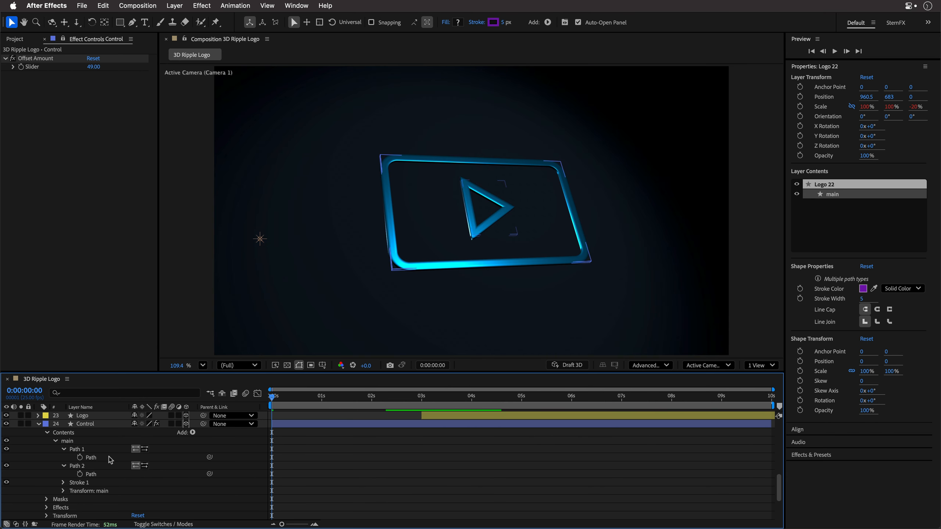
{"action": "key", "text": "super+Tab"}
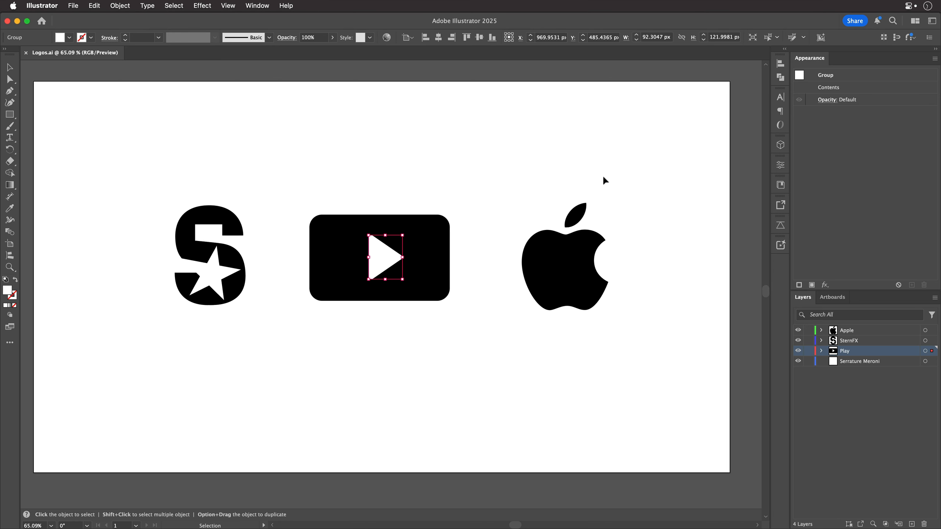
{"action": "left_click", "coordinate": [572, 260]}
{"action": "key", "text": "super+c"}
Switch back to After Effects and paste the apple body into the Path property of the Control layer's Path 1
{"action": "key", "text": "super+Tab"}
{"action": "left_click", "coordinate": [94, 458]}
{"action": "key", "text": "super+v"}
Nudge the pasted apple body path upward in large steps toward the middle of the composition
{"action": "key", "text": "shift+Up"}
{"action": "key", "text": "shift+Up"}
{"action": "key", "text": "shift+Up"}
{"action": "key", "text": "shift+Up"}
{"action": "key", "text": "shift+Up"}
{"action": "key", "text": "shift+Up"}
{"action": "key", "text": "shift+Up"}
{"action": "key", "text": "shift+Up"}
{"action": "key", "text": "shift+Up"}
{"action": "key", "text": "shift+Up"}
{"action": "key", "text": "shift+Up"}
{"action": "key", "text": "shift+Up"}
{"action": "key", "text": "shift+Up"}
{"action": "key", "text": "shift+Up"}
{"action": "key", "text": "shift+Up"}
{"action": "key", "text": "shift+Up"}
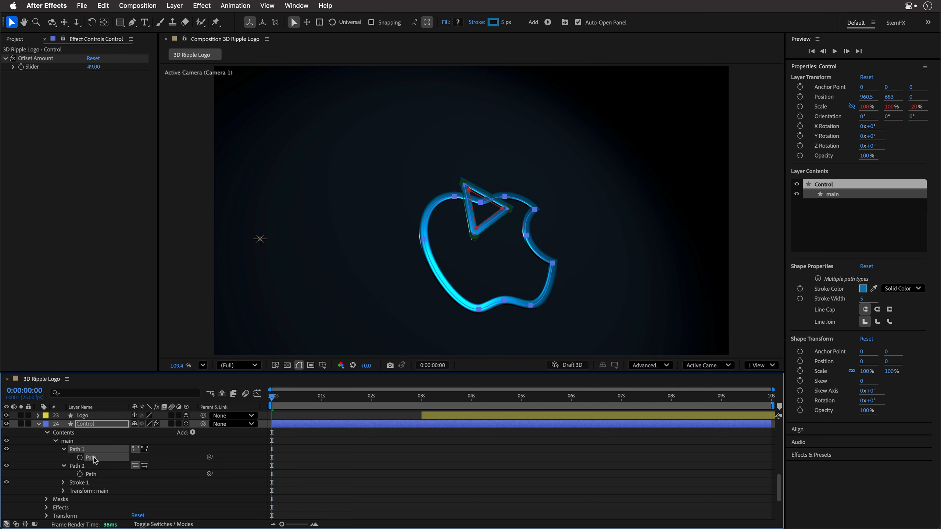
Nudge the apple body path up and slightly left in large steps to position it around the middle of the composition
{"action": "key", "text": "shift+Up"}
{"action": "key", "text": "shift+Left"}
{"action": "key", "text": "shift+Down"}
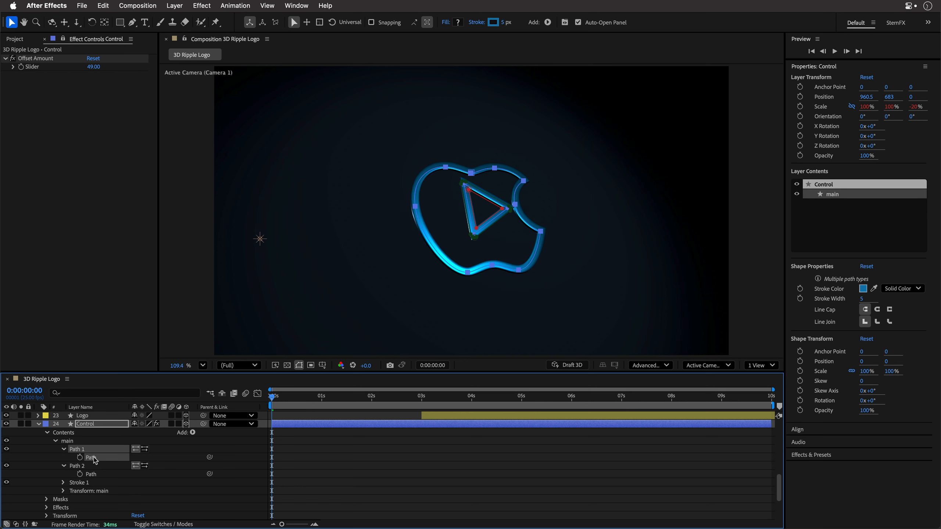
{"action": "key", "text": "shift+Up"}
{"action": "key", "text": "shift+Down"}
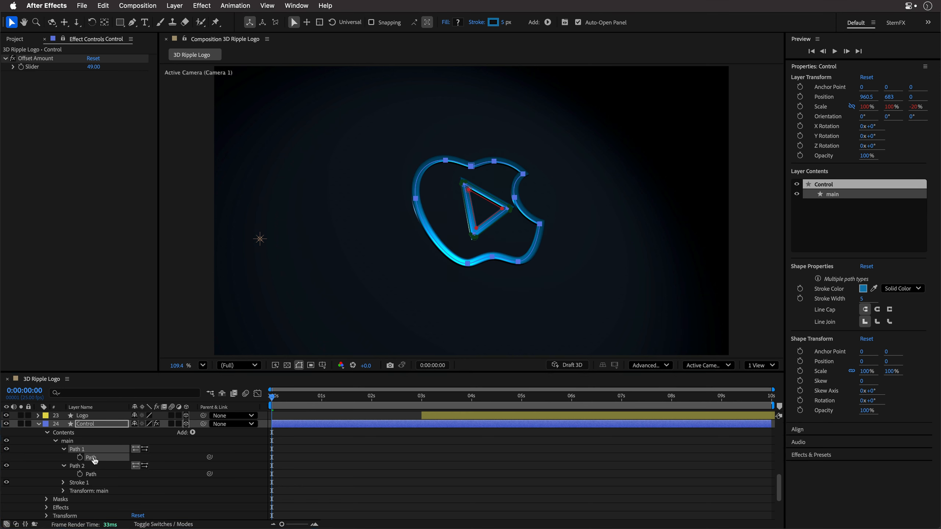
Copy the apple's leaf path from Illustrator and paste it into the Path property of the Control layer's Path 2 in After Effects
{"action": "key", "text": "super+Tab"}
{"action": "left_click", "coordinate": [584, 213]}
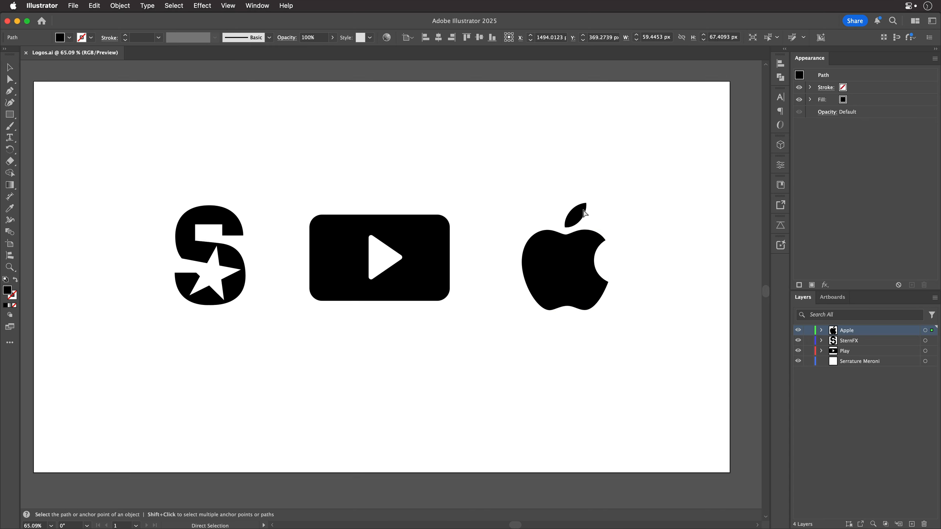
{"action": "key", "text": "super+Tab"}
{"action": "left_click", "coordinate": [91, 474]}
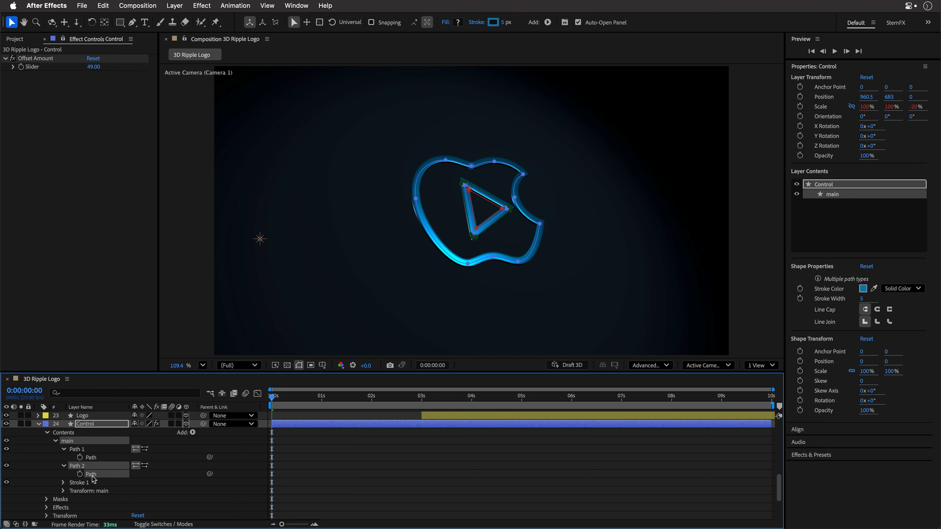
{"action": "key", "text": "super+v"}
Nudge the pasted leaf path upward in large steps until it sits above the apple body
{"action": "key", "text": "shift+Up"}
{"action": "key", "text": "shift+Up"}
{"action": "key", "text": "shift+Up"}
{"action": "key", "text": "shift+Up"}
{"action": "key", "text": "shift+Up"}
{"action": "key", "text": "shift+Up"}
{"action": "key", "text": "shift+Up"}
{"action": "key", "text": "shift+Up"}
{"action": "key", "text": "shift+Up"}
{"action": "key", "text": "shift+Up"}
{"action": "key", "text": "shift+Up"}
{"action": "key", "text": "shift+Up"}
{"action": "key", "text": "shift+Up"}
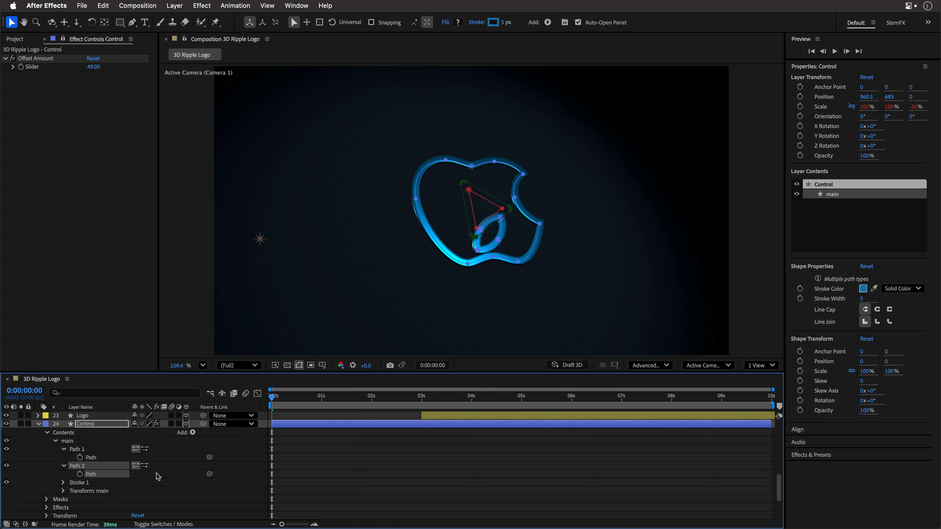
{"action": "key", "text": "shift+Up"}
{"action": "key", "text": "shift+Up"}
{"action": "key", "text": "shift+Up"}
{"action": "key", "text": "shift+Up"}
{"action": "key", "text": "shift+Up"}
{"action": "key", "text": "shift+Up"}
{"action": "key", "text": "shift+Up"}
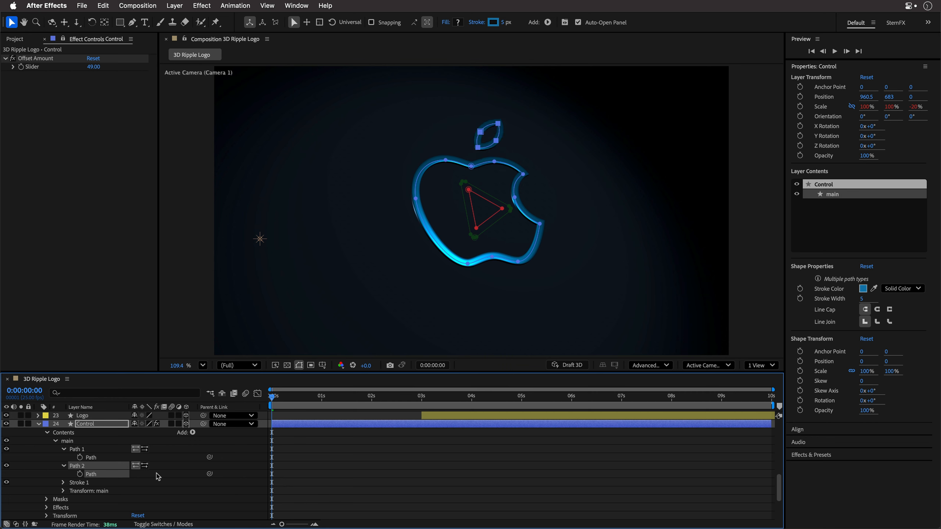
Fine-tune the leaf path by nudging it slightly down and left, closer to the top of the apple body
{"action": "key", "text": "Down"}
{"action": "key", "text": "Down"}
{"action": "key", "text": "Down"}
{"action": "key", "text": "Down"}
{"action": "key", "text": "Down"}
{"action": "key", "text": "Left"}
{"action": "key", "text": "Left"}
{"action": "key", "text": "Left"}
{"action": "key", "text": "Down"}
{"action": "key", "text": "Down"}
{"action": "key", "text": "Down"}
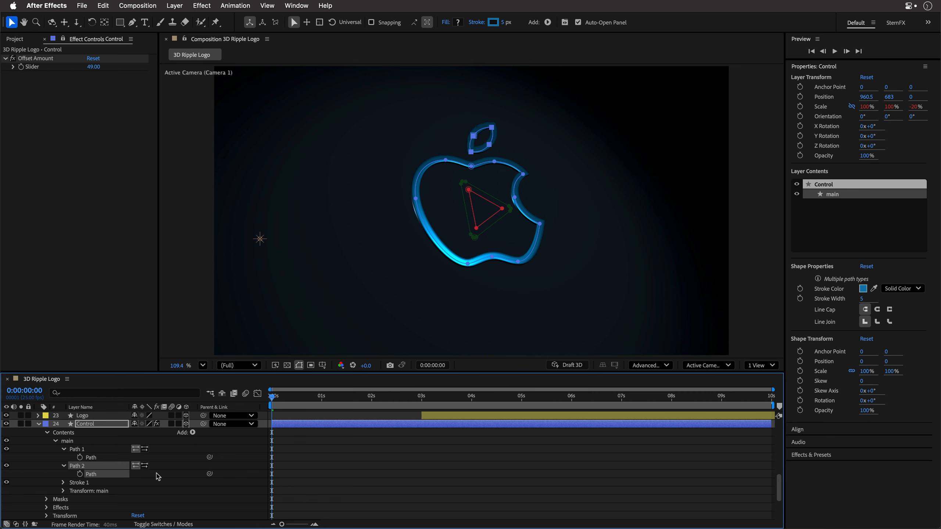
{"action": "key", "text": "Left"}
{"action": "key", "text": "Left"}
{"action": "key", "text": "Right"}
{"action": "key", "text": "Right"}
Delete the leftover Mask 1 and Mask 2 from the Control layer
{"action": "left_click", "coordinate": [45, 500]}
{"action": "scroll", "coordinate": [83, 503], "scroll_direction": "down", "scroll_amount": 2}
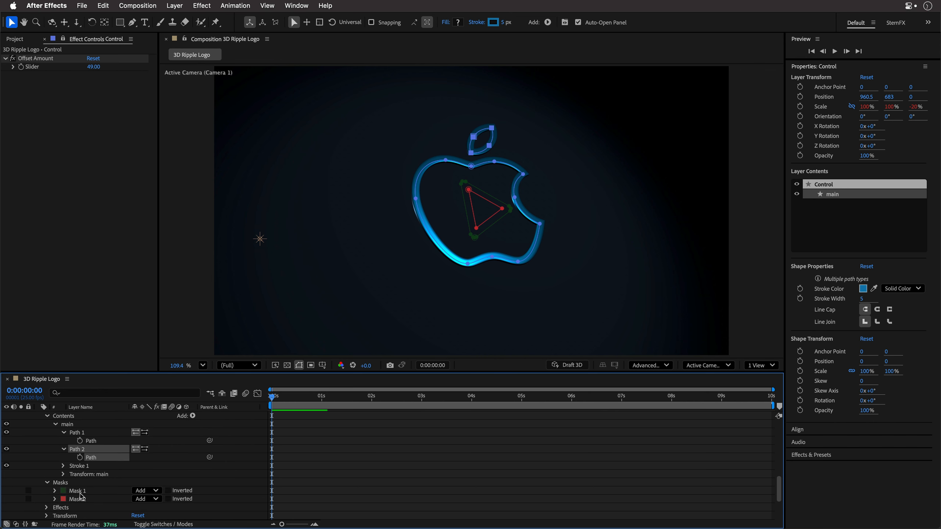
{"action": "left_click", "coordinate": [78, 492]}
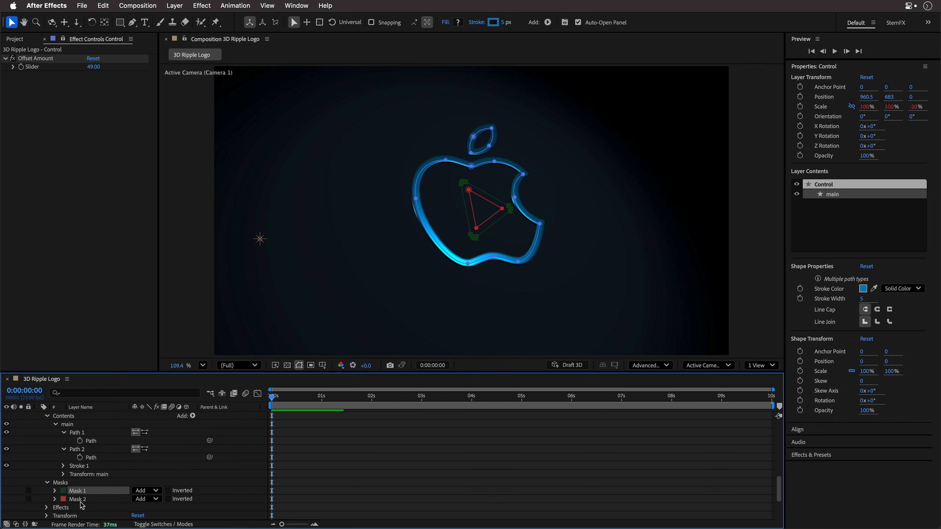
{"action": "left_click", "coordinate": [82, 500], "text": "shift"}
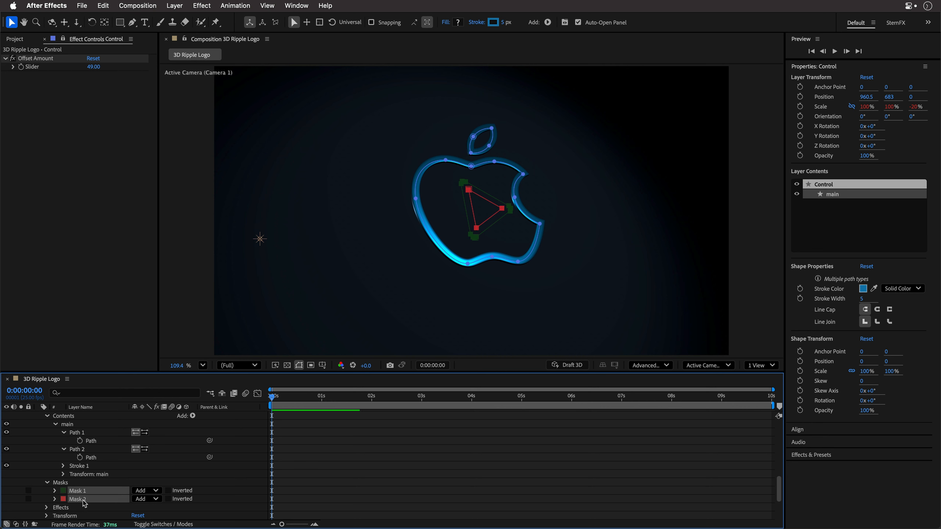
{"action": "key", "text": "Delete"}
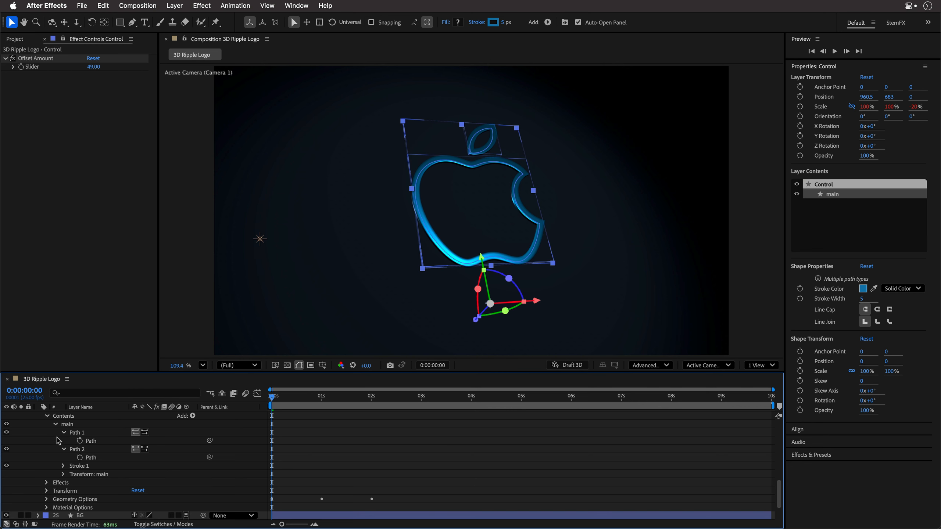
At 0:00:02:02, set the Camera 1 Orbit Null's Scale to 70% and its X position to 907
{"action": "scroll", "coordinate": [56, 429], "scroll_direction": "up", "scroll_amount": 5}
{"action": "left_click_drag", "start_coordinate": [272, 396], "coordinate": [376, 401]}
{"action": "left_click", "coordinate": [39, 448]}
{"action": "left_click", "coordinate": [94, 508]}
{"action": "left_click", "coordinate": [37, 507]}
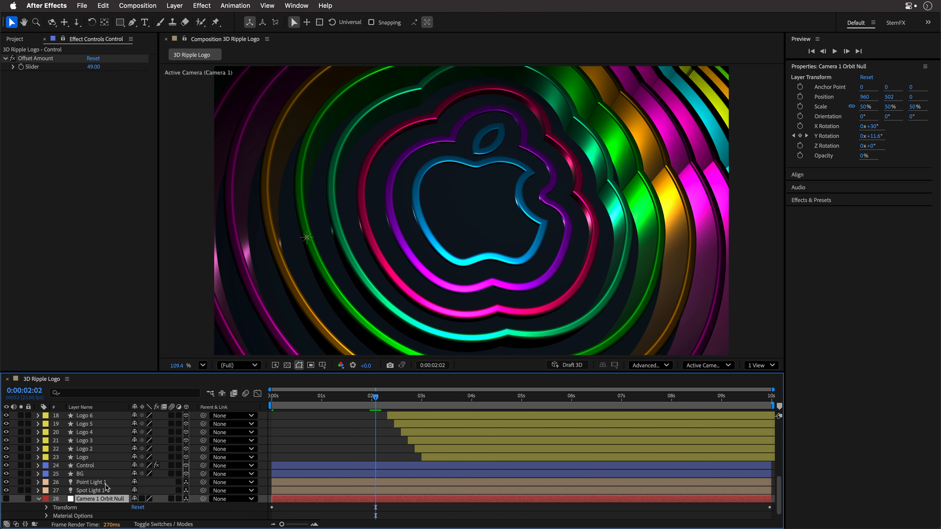
{"action": "left_click", "coordinate": [46, 500]}
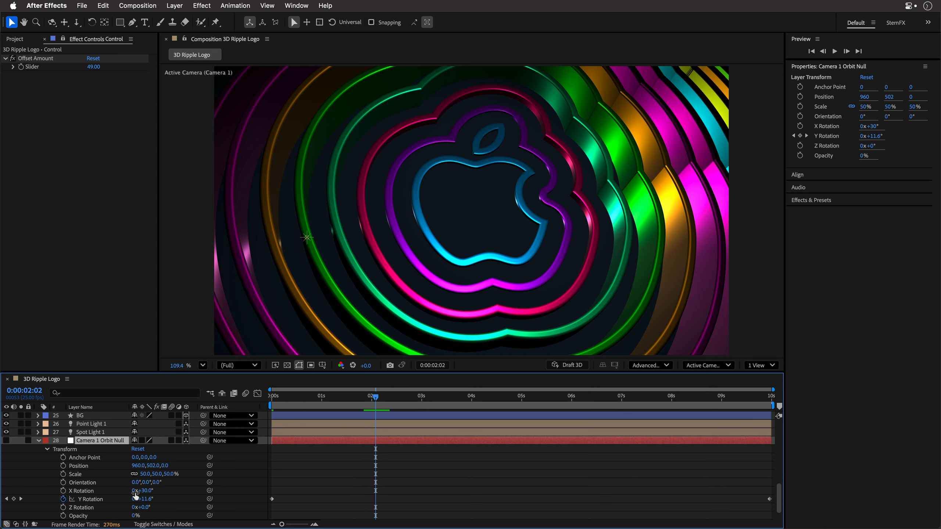
{"action": "left_click", "coordinate": [156, 474]}
{"action": "key", "text": "Return"}
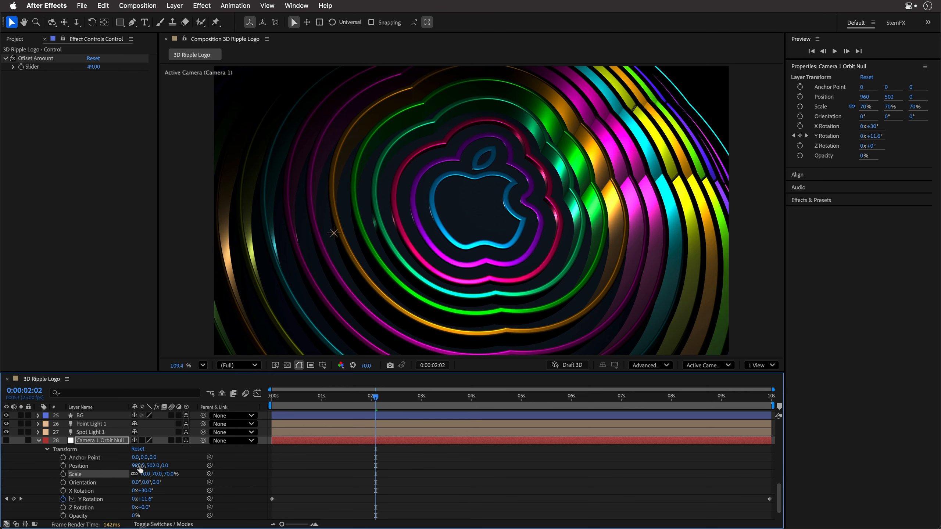
{"action": "left_click_drag", "start_coordinate": [138, 467], "coordinate": [111, 466]}
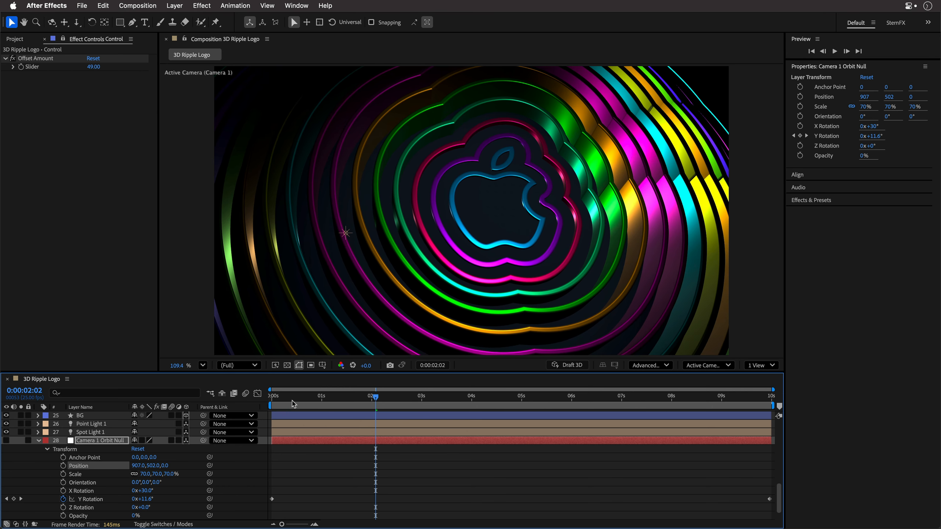
Return to the composition's start and set the Camera 1 Orbit Null's X Rotation to -18°
{"action": "left_click", "coordinate": [273, 396]}
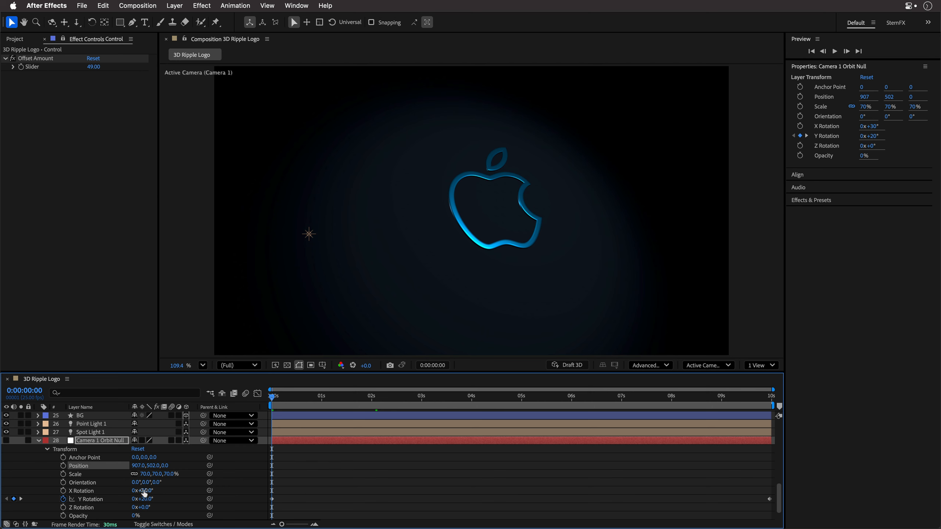
{"action": "left_click_drag", "start_coordinate": [143, 491], "coordinate": [114, 488]}
{"action": "left_click", "coordinate": [293, 399]}
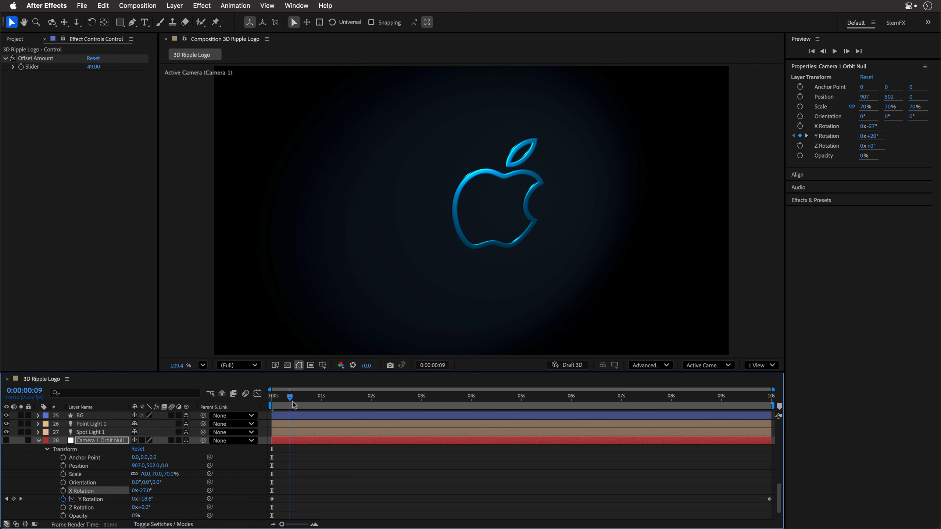
{"action": "left_click_drag", "start_coordinate": [293, 402], "coordinate": [272, 400]}
{"action": "left_click_drag", "start_coordinate": [145, 491], "coordinate": [147, 491]}
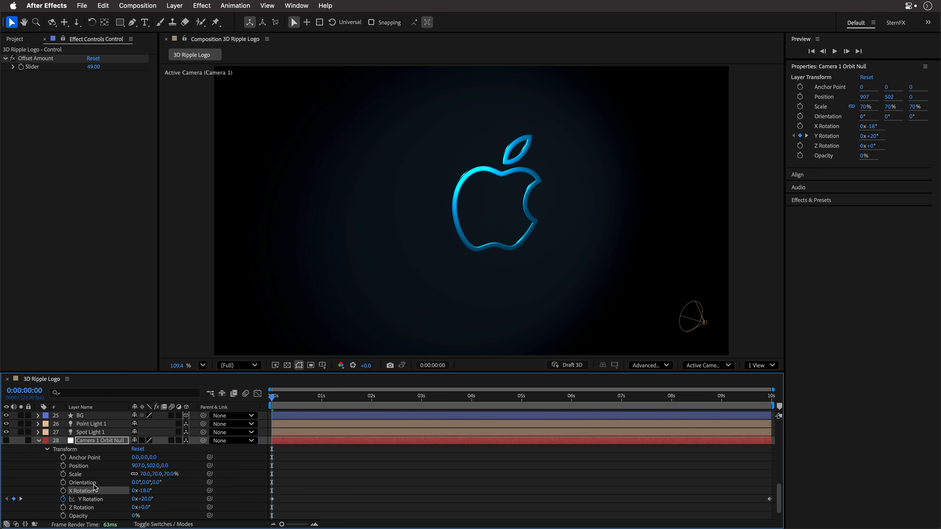
Animate the Camera 1 Orbit Null's Scale from 70% at the composition's start to 57% at 0:00:09:24
{"action": "left_click", "coordinate": [62, 474]}
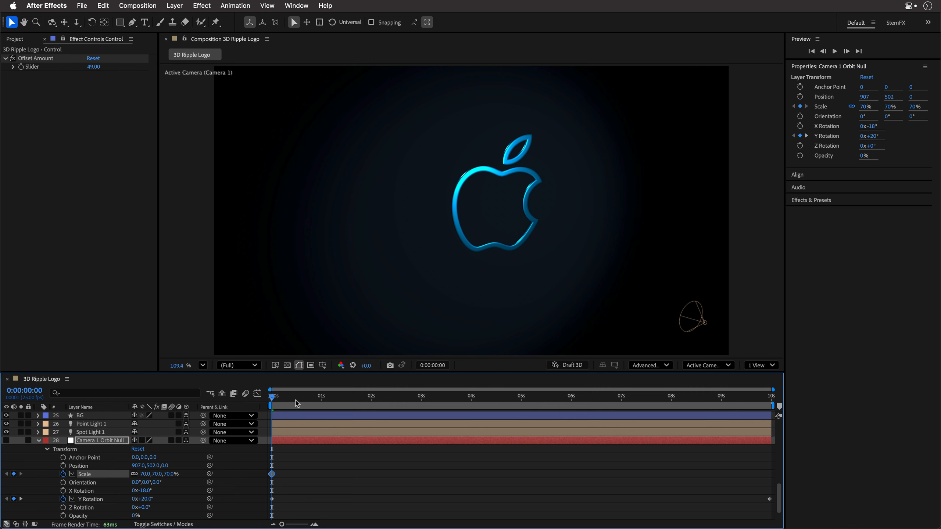
{"action": "left_click", "coordinate": [475, 395]}
{"action": "left_click_drag", "start_coordinate": [584, 388], "coordinate": [851, 384]}
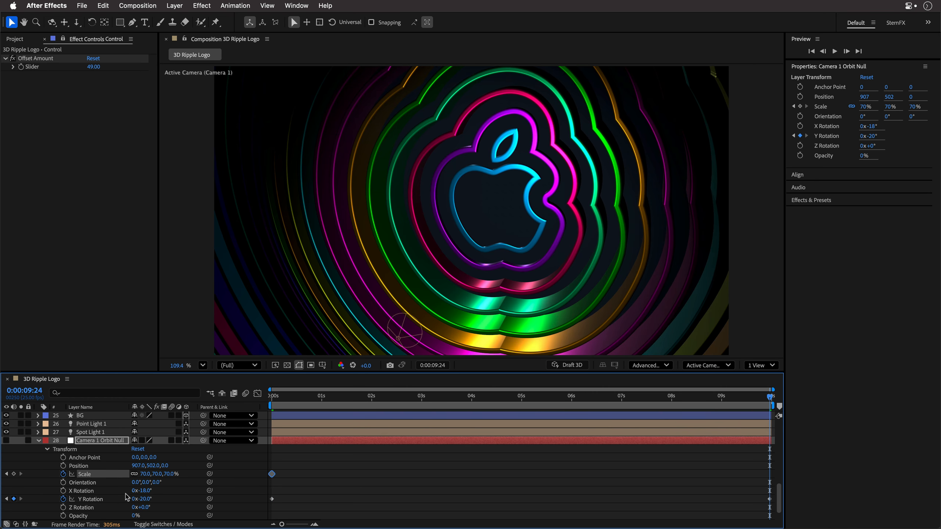
{"action": "left_click_drag", "start_coordinate": [163, 474], "coordinate": [161, 476]}
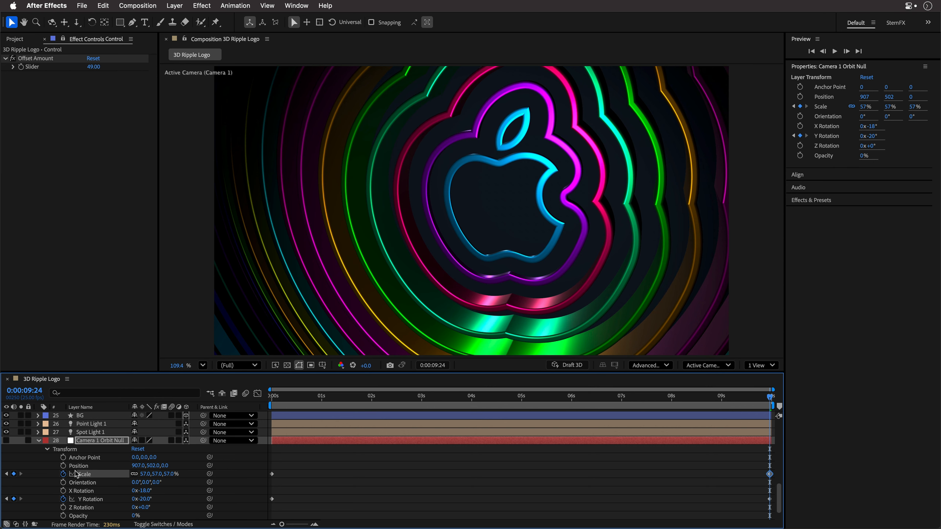
Keyframe the Camera 1 Orbit Null's Position at 0:00:09:24 to reframe the logo, with 956, 478 at the composition's start
{"action": "left_click", "coordinate": [62, 466]}
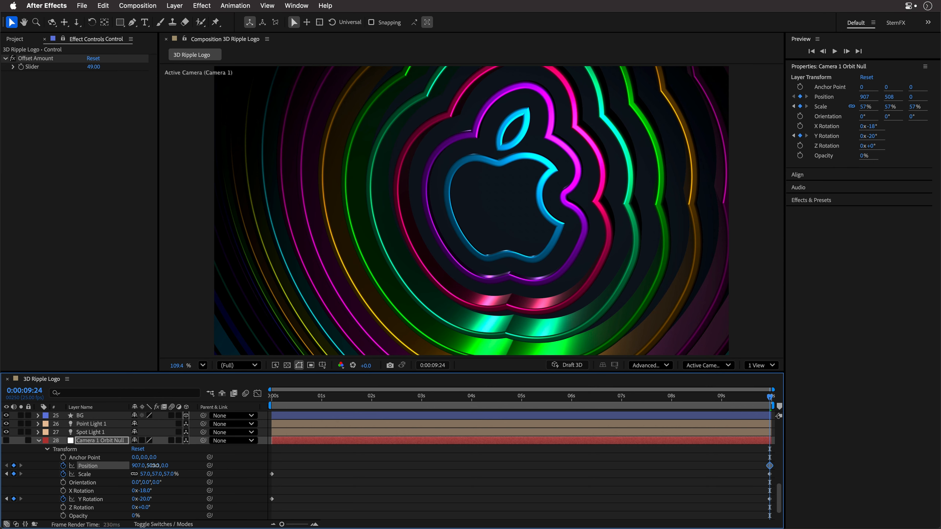
{"action": "left_click_drag", "start_coordinate": [150, 466], "coordinate": [136, 466]}
{"action": "key", "text": "Home"}
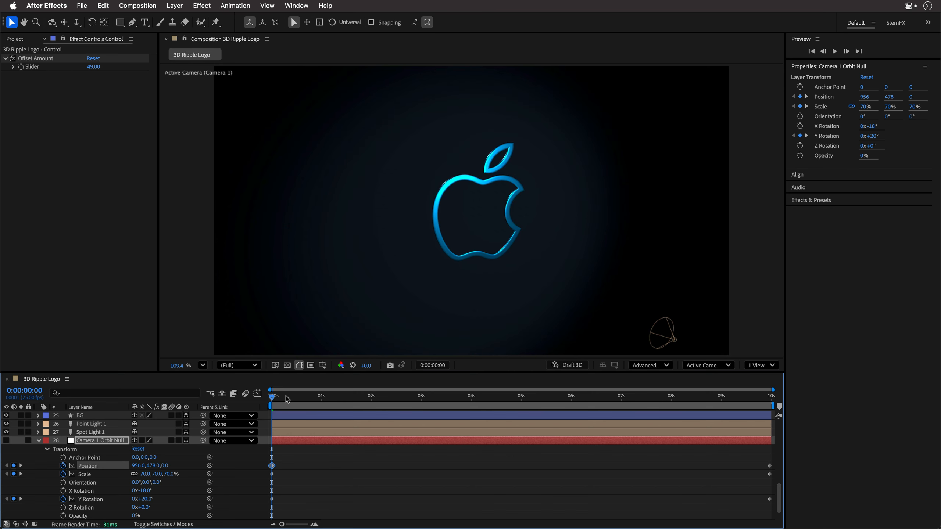
Scrub through the Apple ripple animation and play it back in an enlarged composition view
{"action": "left_click_drag", "start_coordinate": [276, 402], "coordinate": [728, 408]}
{"action": "key", "text": "space"}
{"action": "key", "text": "grave"}
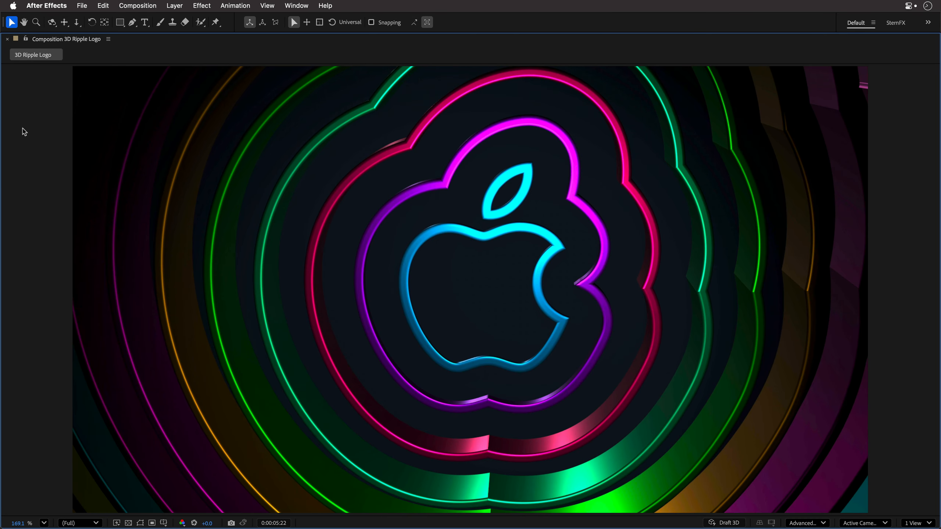
{"action": "key", "text": "grave"}
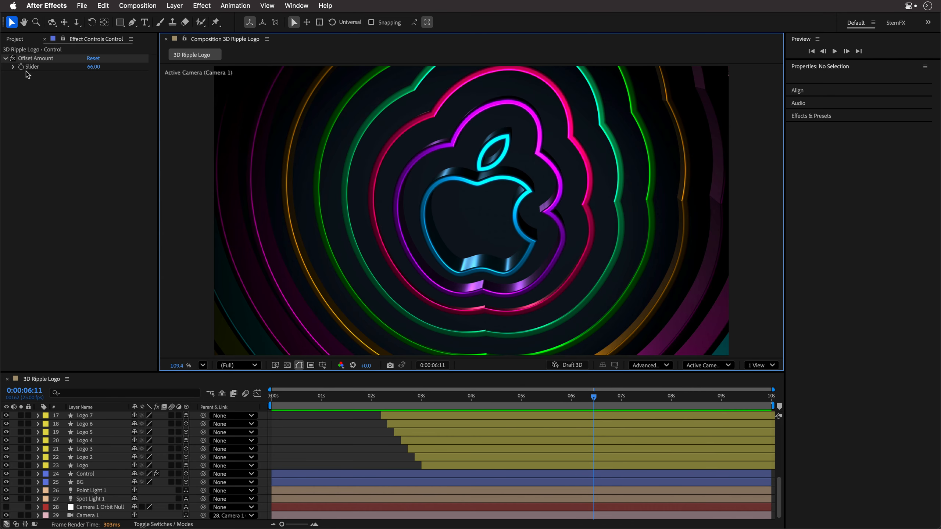
Delete the 3D Ripple Logo composition from the project
{"action": "left_click", "coordinate": [21, 40]}
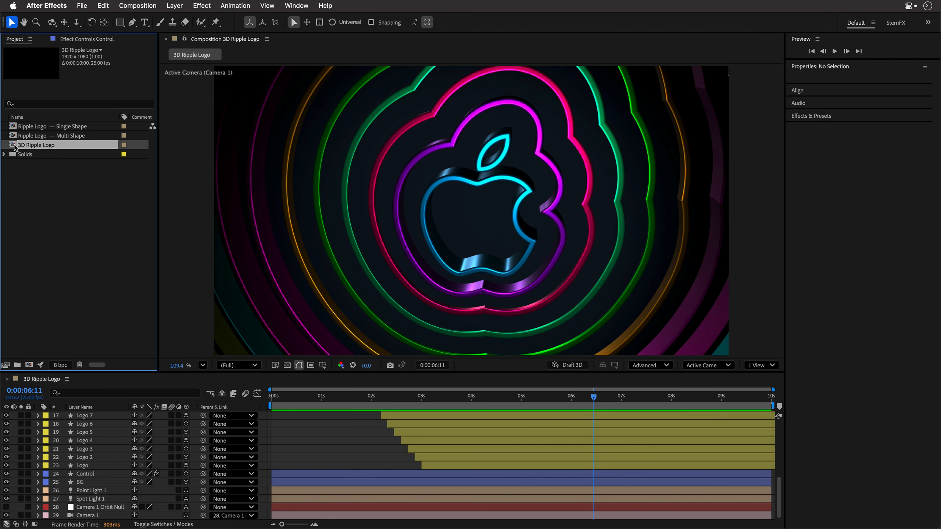
{"action": "left_click", "coordinate": [80, 365]}
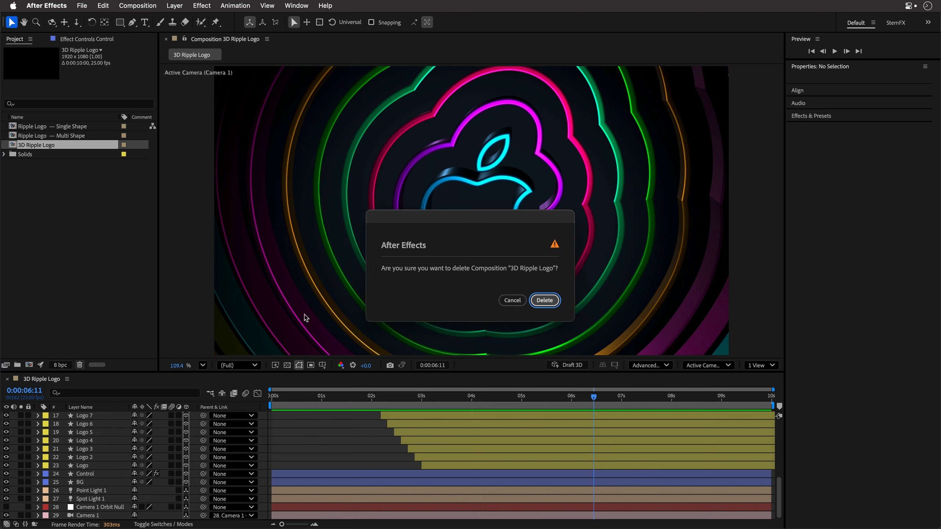
{"action": "left_click", "coordinate": [544, 301]}
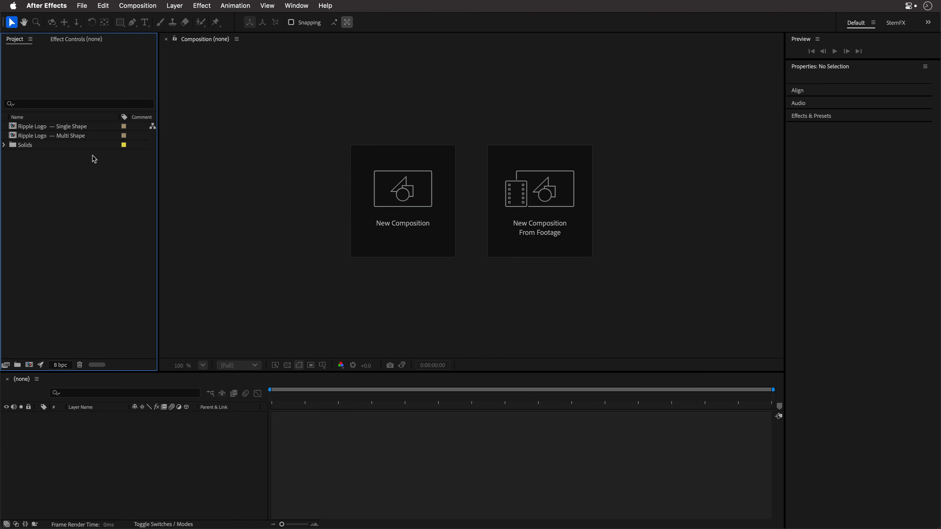
Open the Ripple Logo — Single Shape composition and scrub its animation, and open Ripple Logo — Multi Shape and preview it
{"action": "double_click", "coordinate": [51, 128]}
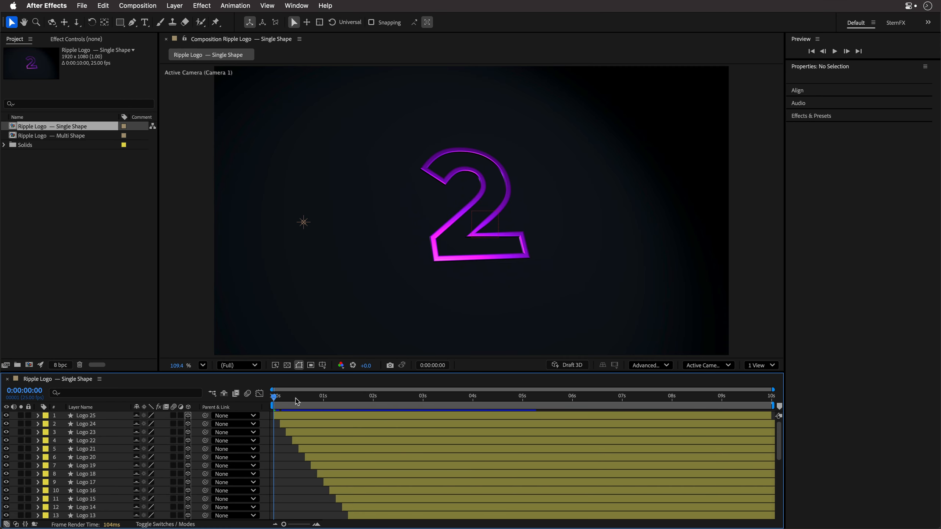
{"action": "left_click_drag", "start_coordinate": [296, 402], "coordinate": [729, 407]}
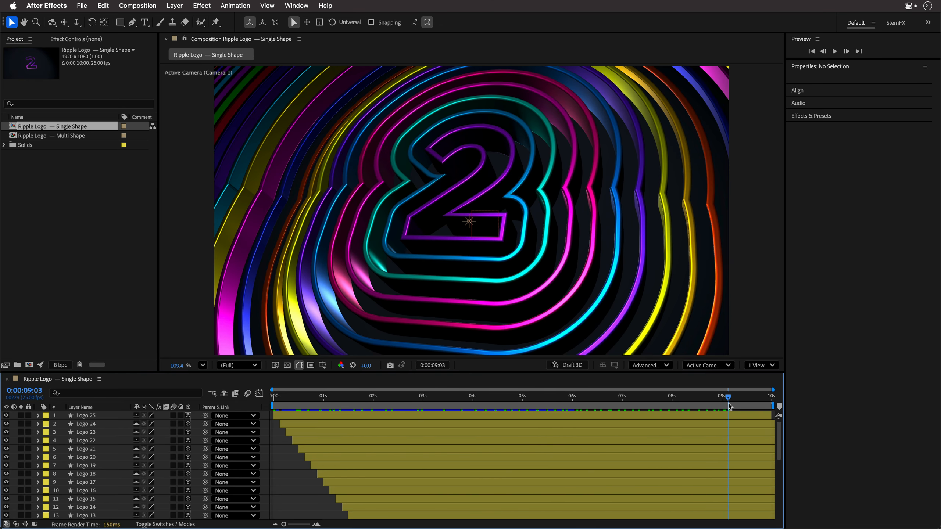
{"action": "double_click", "coordinate": [31, 136]}
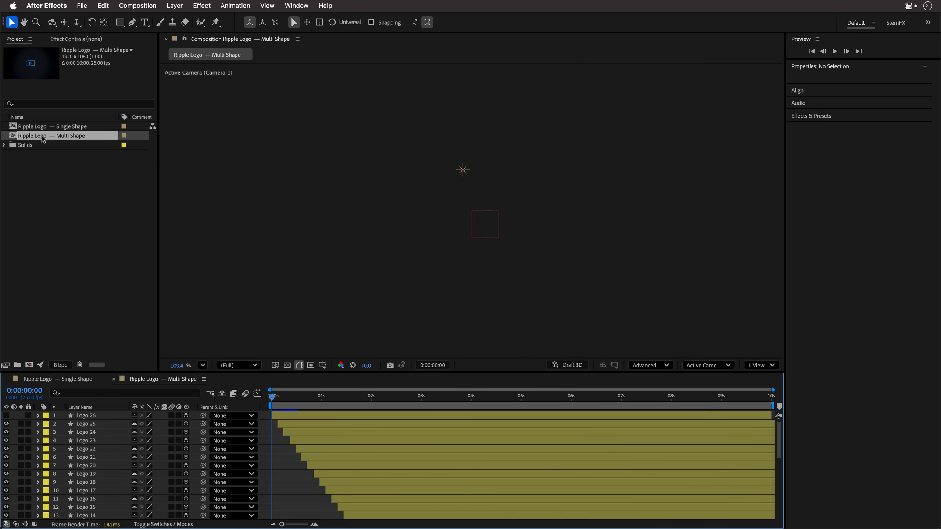
{"action": "key", "text": "space"}
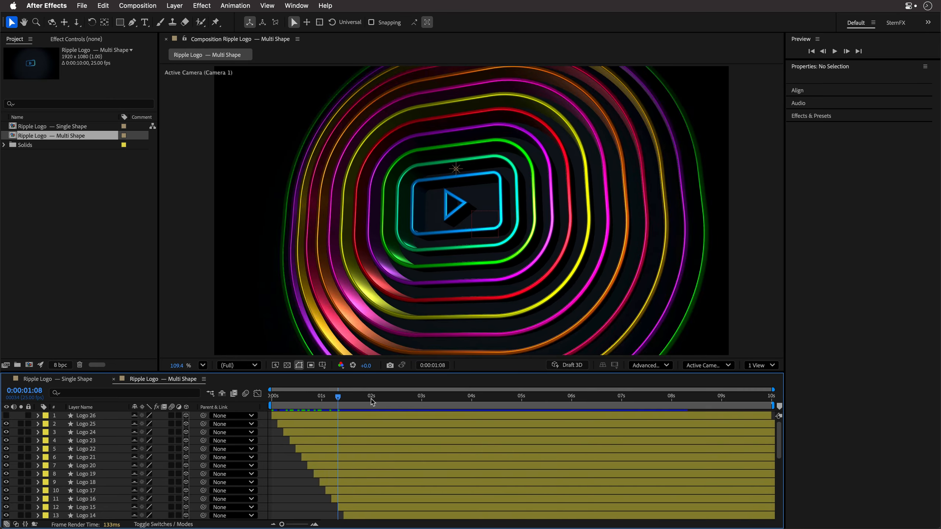